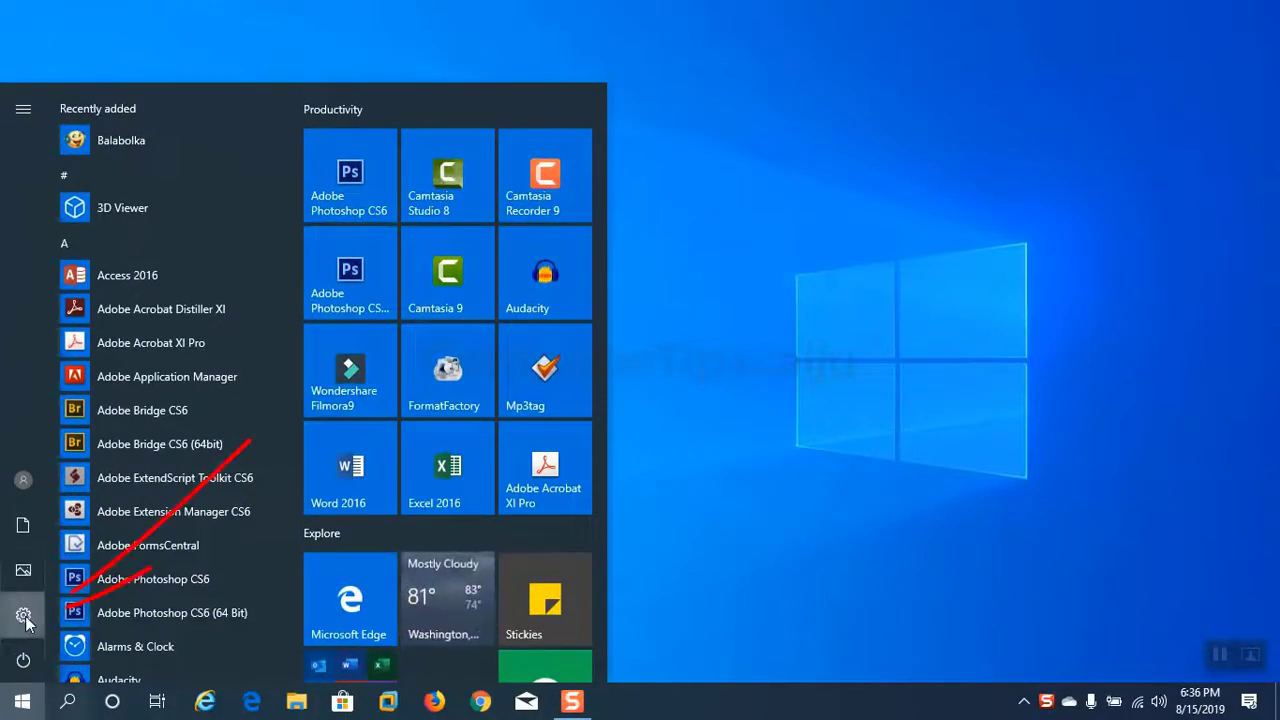
- In Update & Security settings, pause updates for two weeks, until 8/29/2019
click(24, 616)
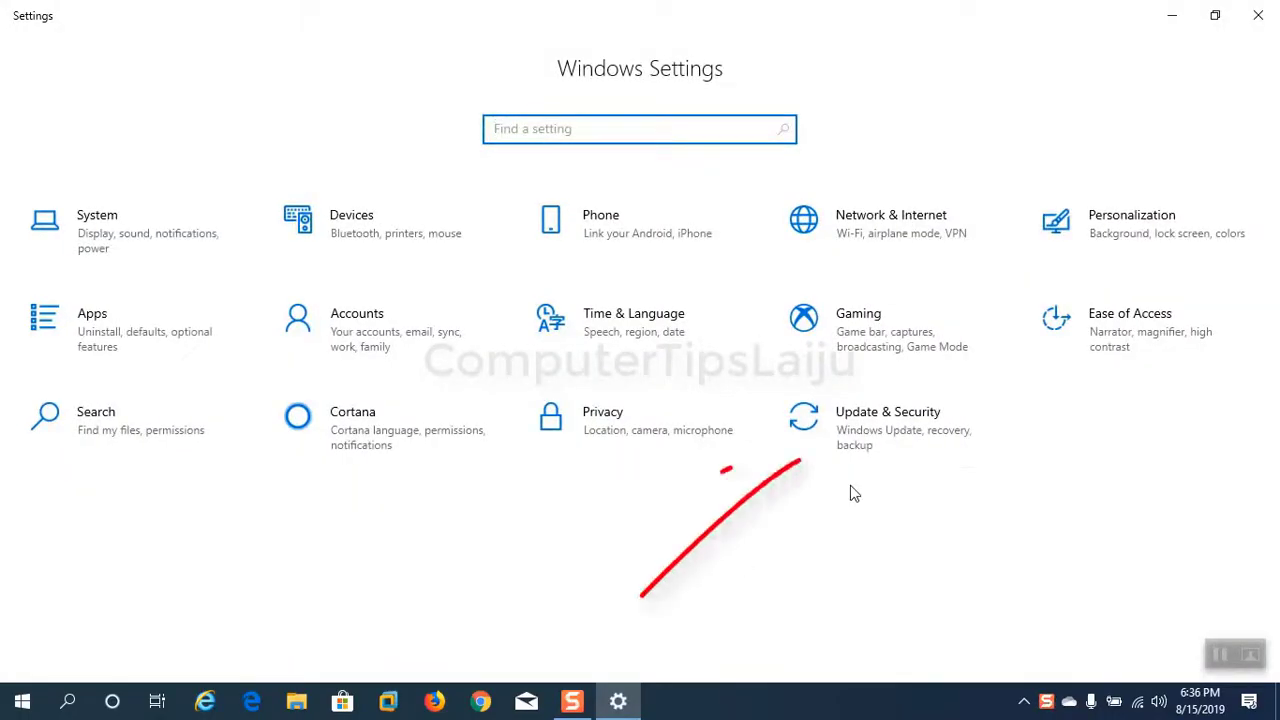
click(879, 424)
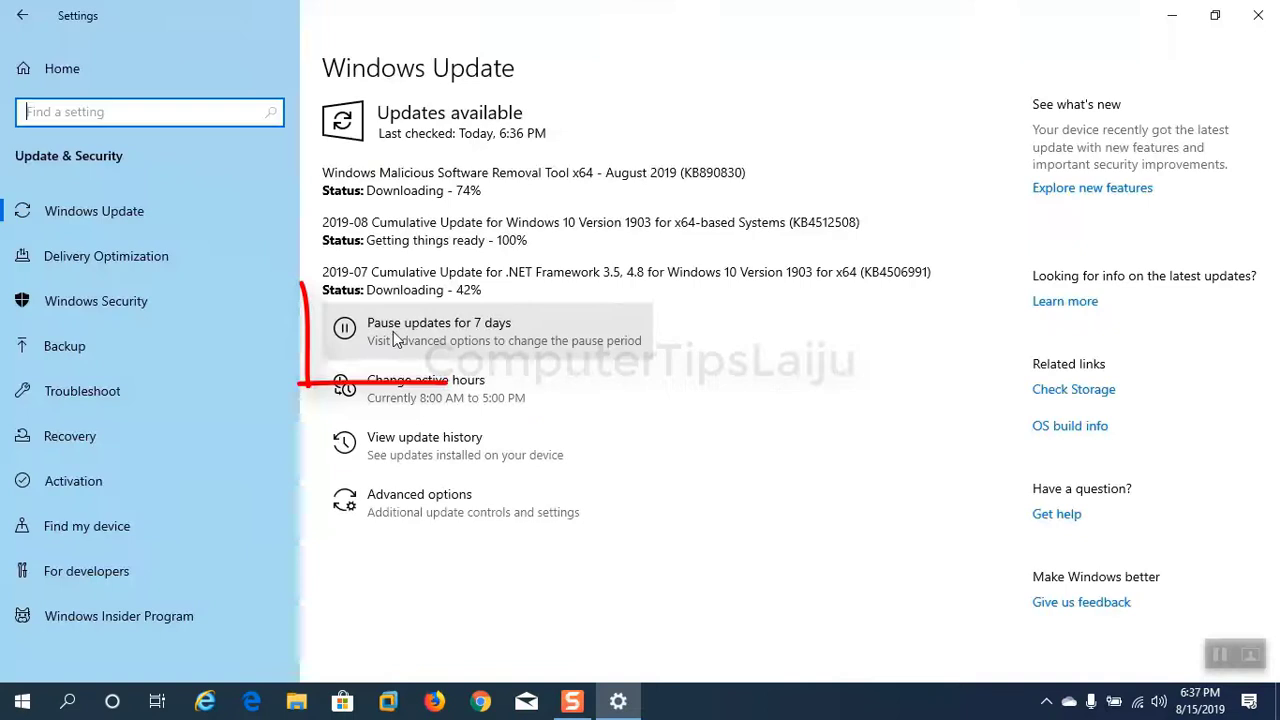
click(345, 333)
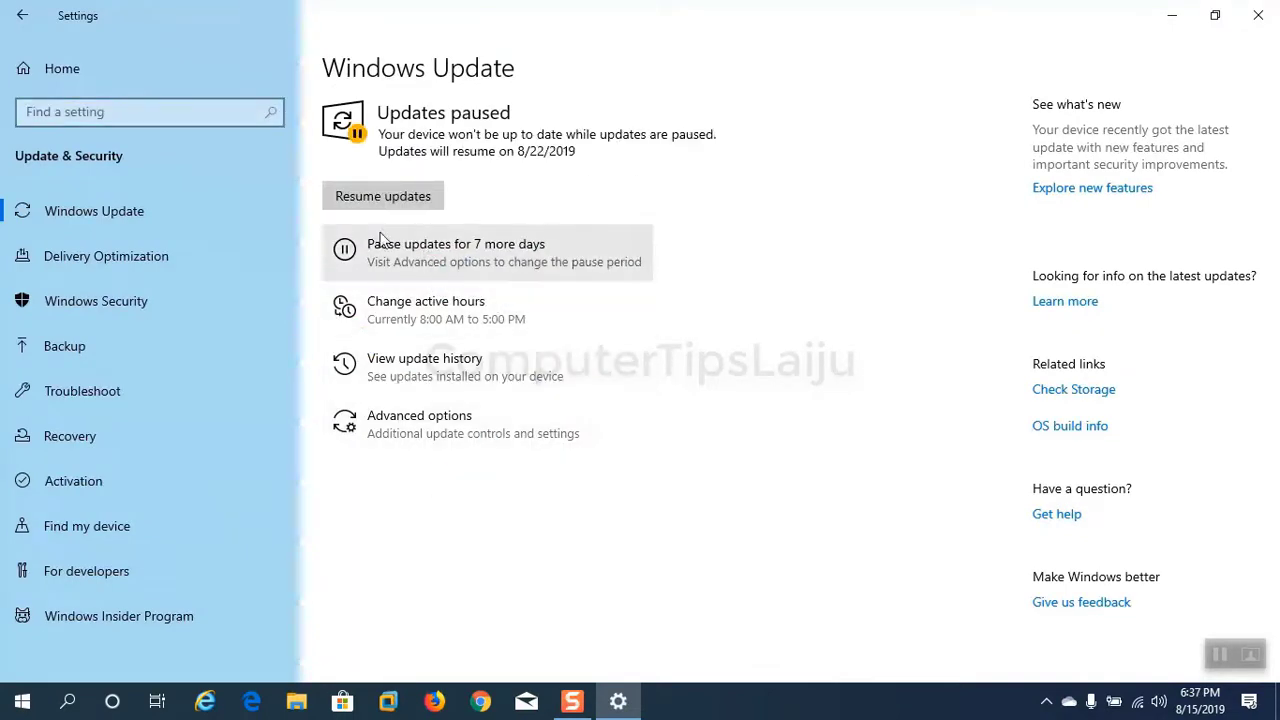
click(390, 259)
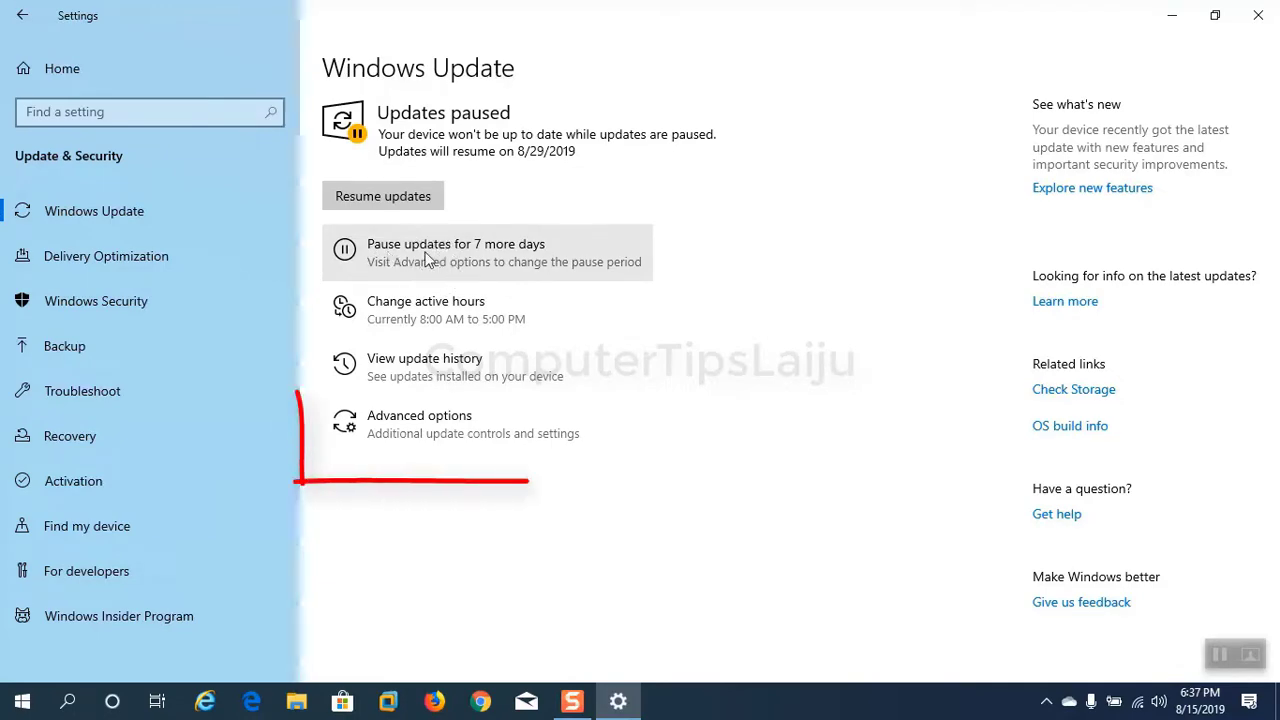
- In Advanced options, set the update pause to end Thursday, September 19, 2019, then go back
click(396, 429)
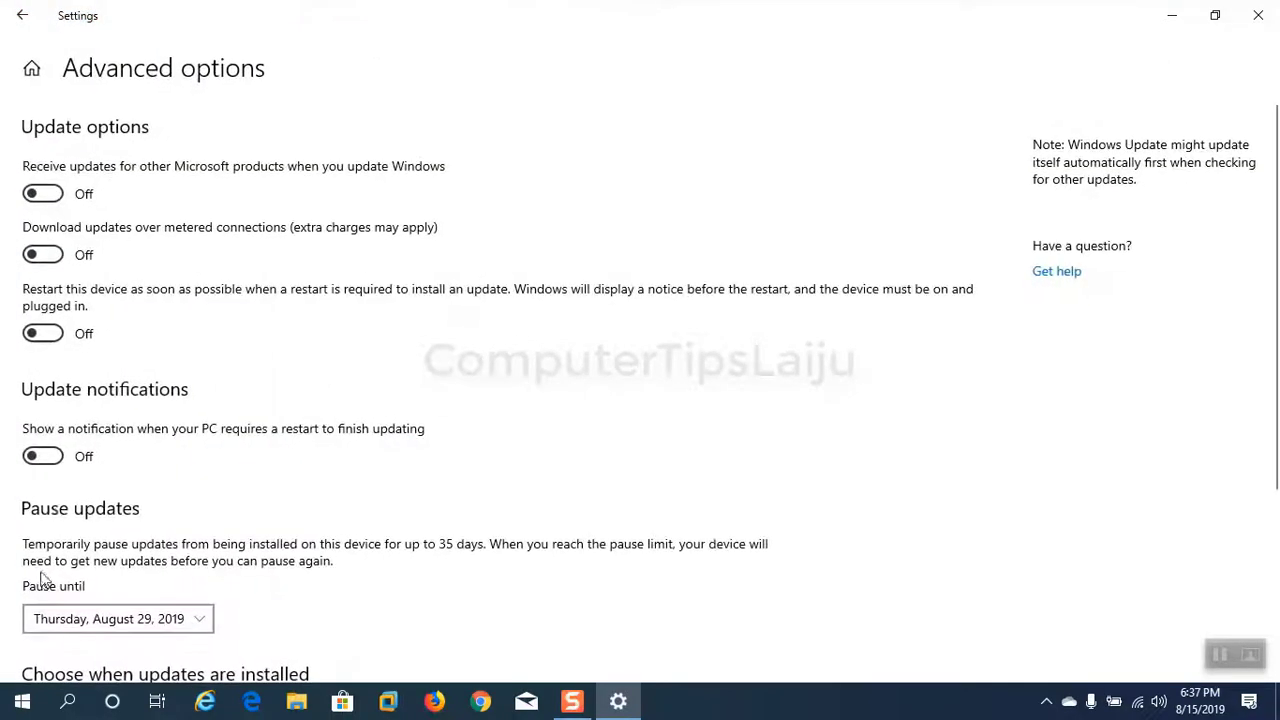
click(195, 618)
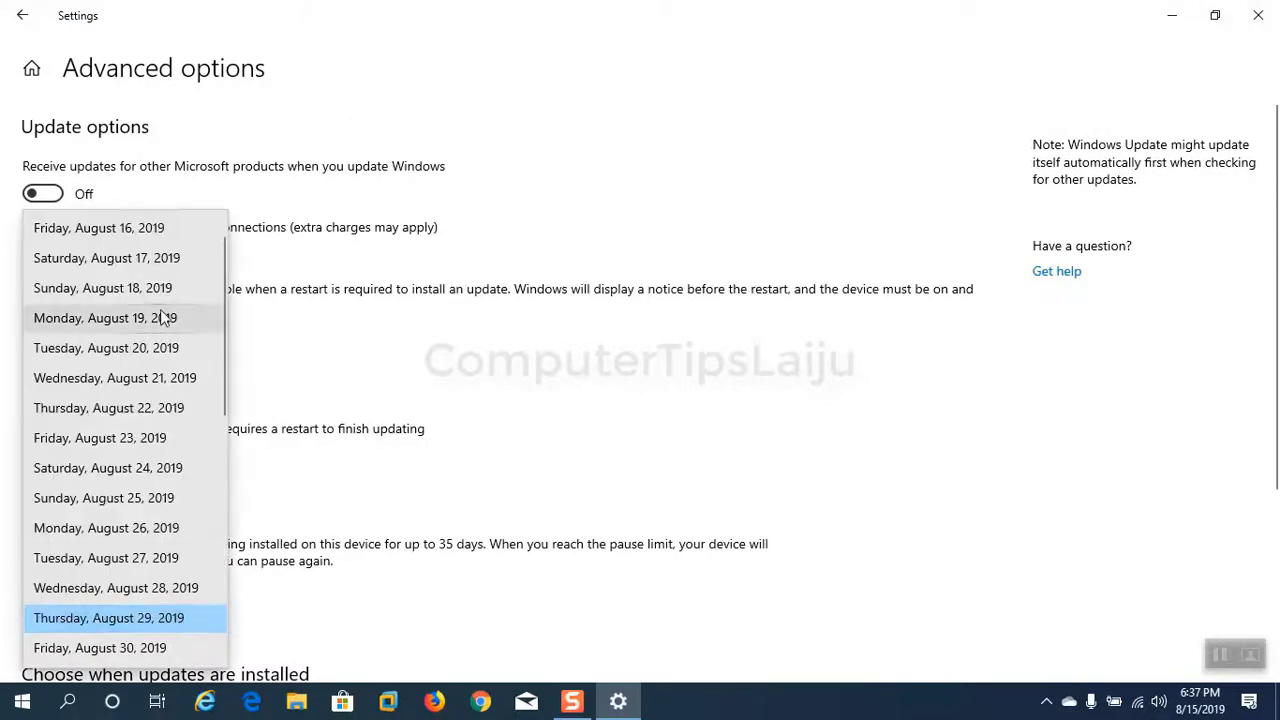
drag(224, 287, 237, 617)
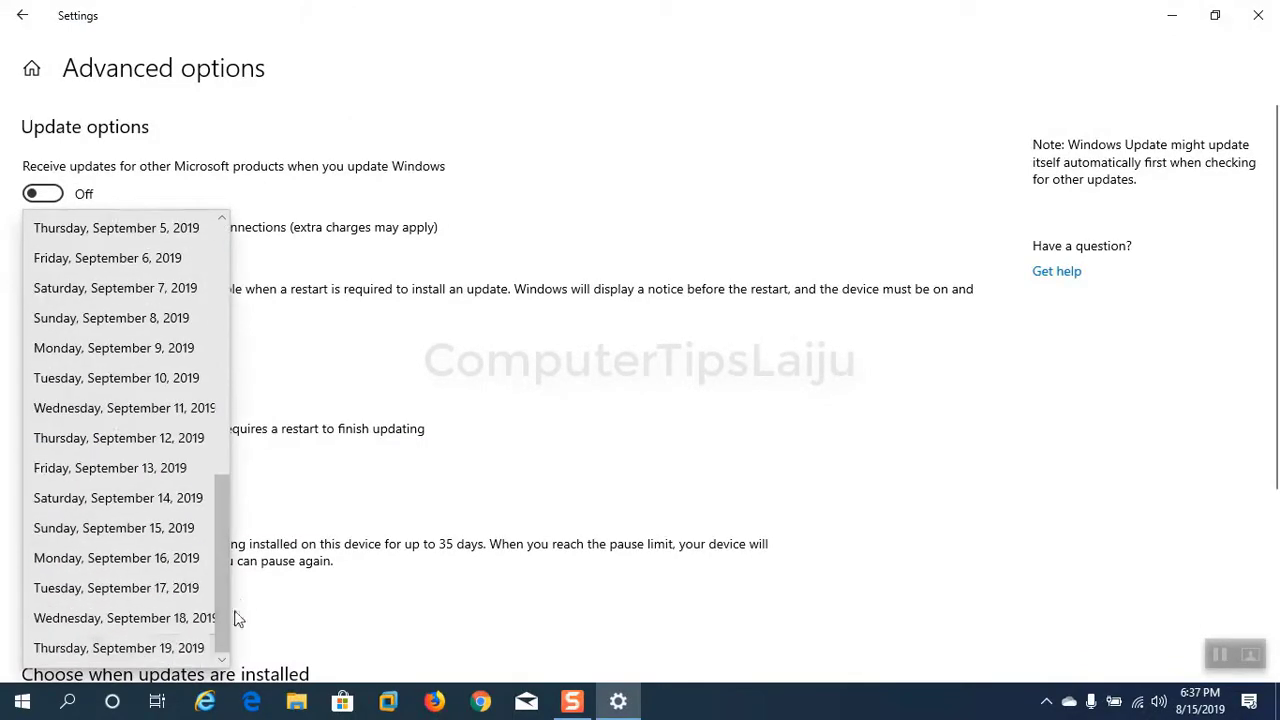
click(163, 647)
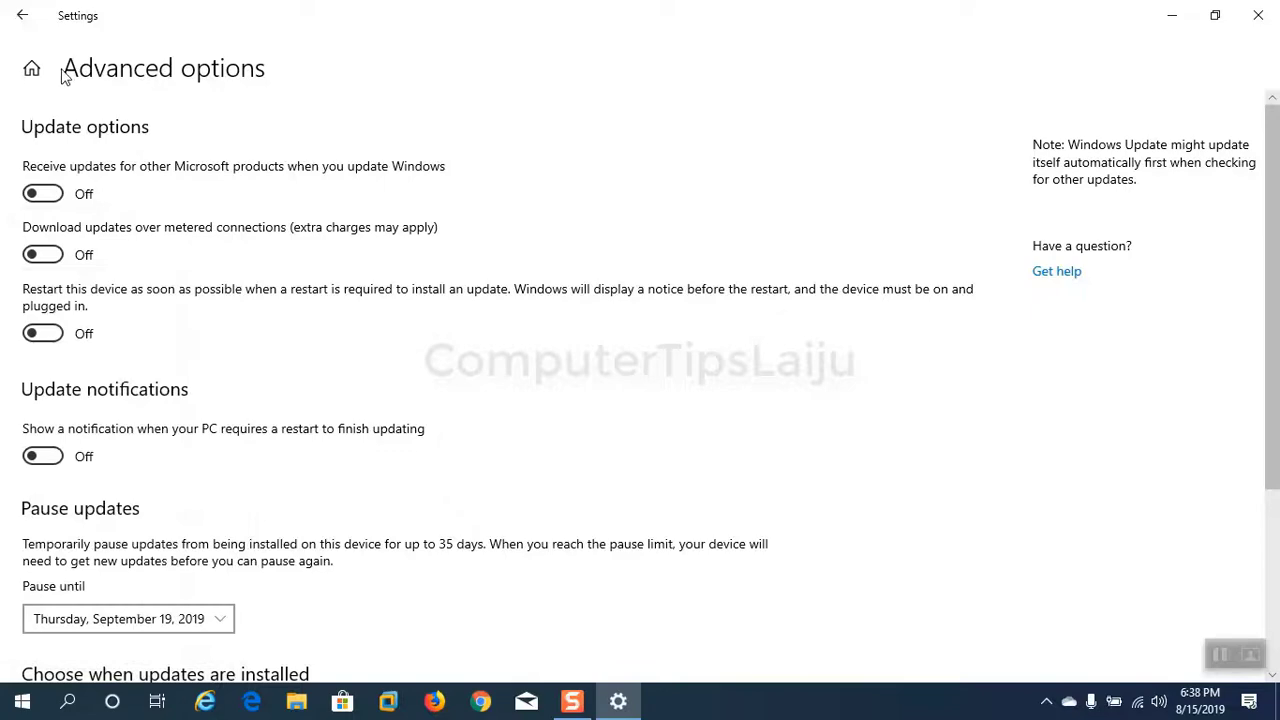
click(22, 16)
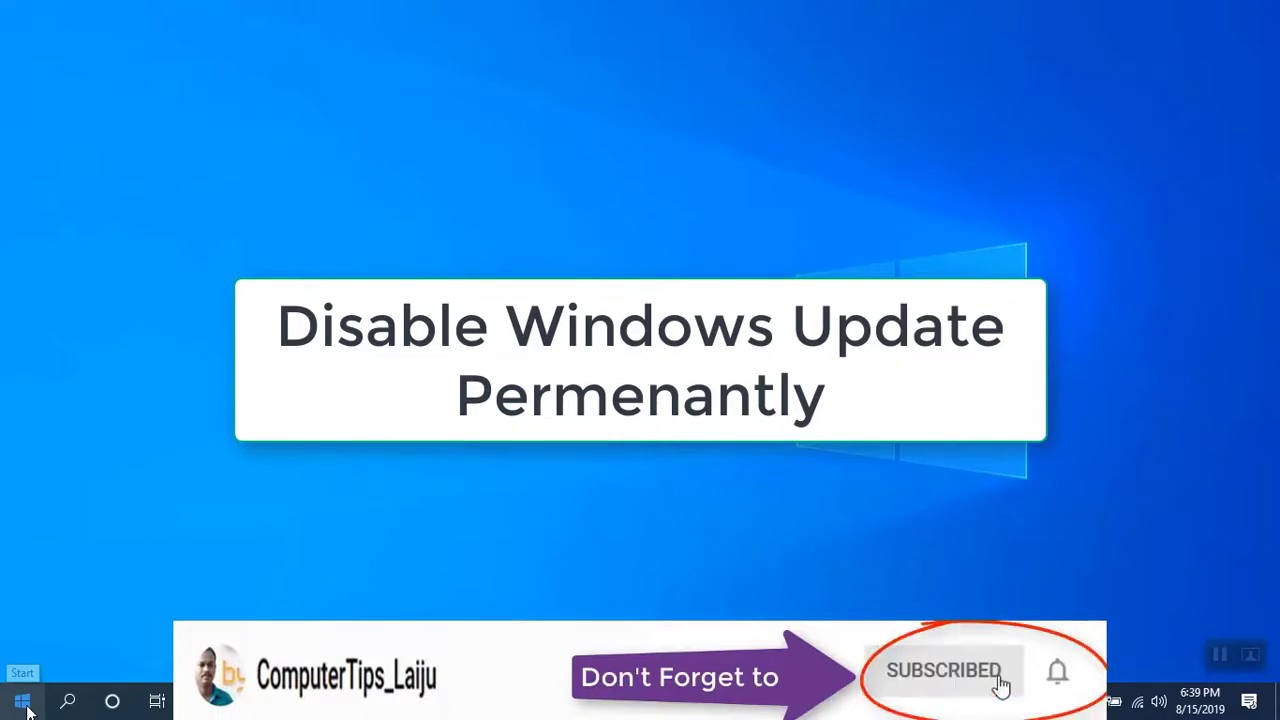
- Search for services, run it as administrator, and select the Windows Update service
right_click(24, 702)
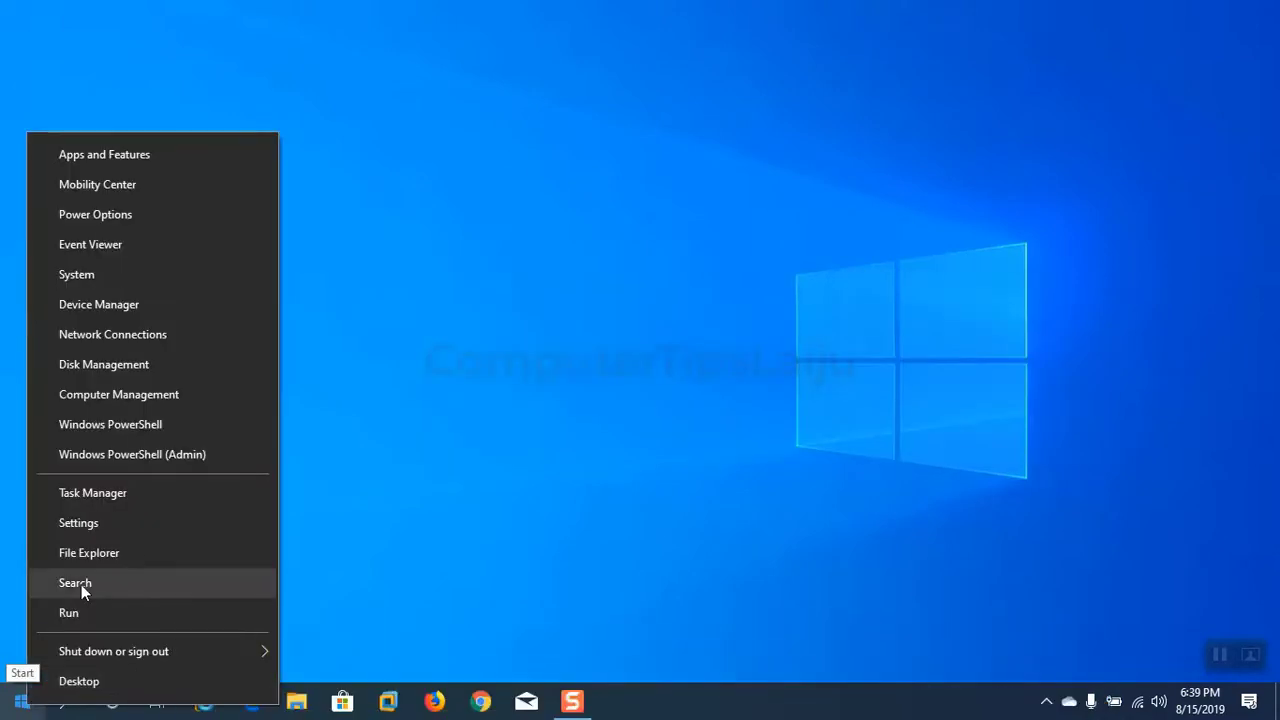
click(81, 586)
text(s)
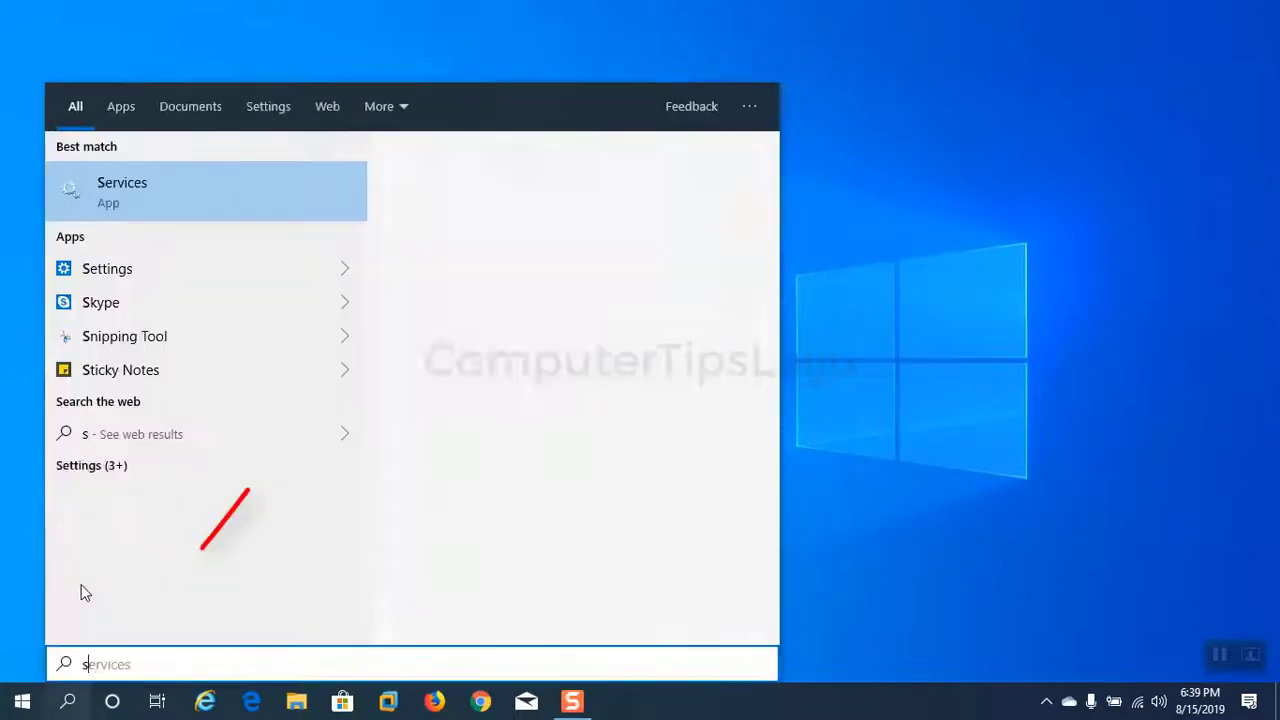
text(ervices)
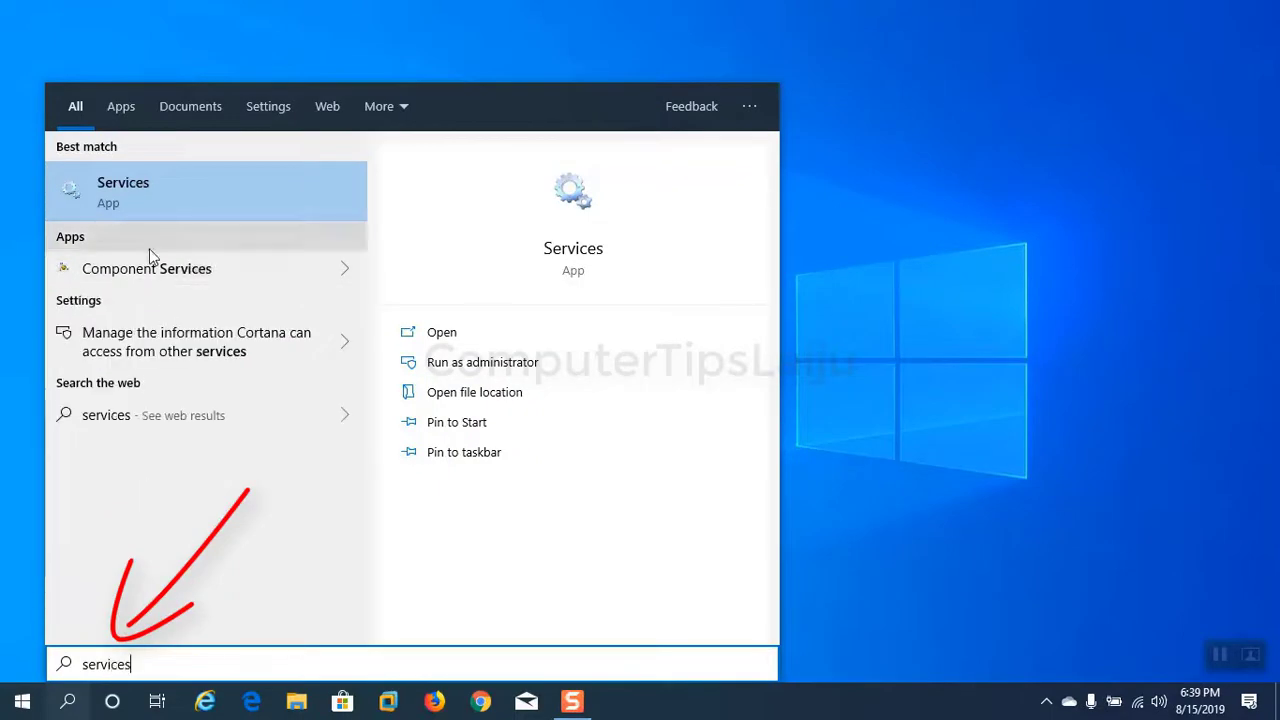
right_click(109, 183)
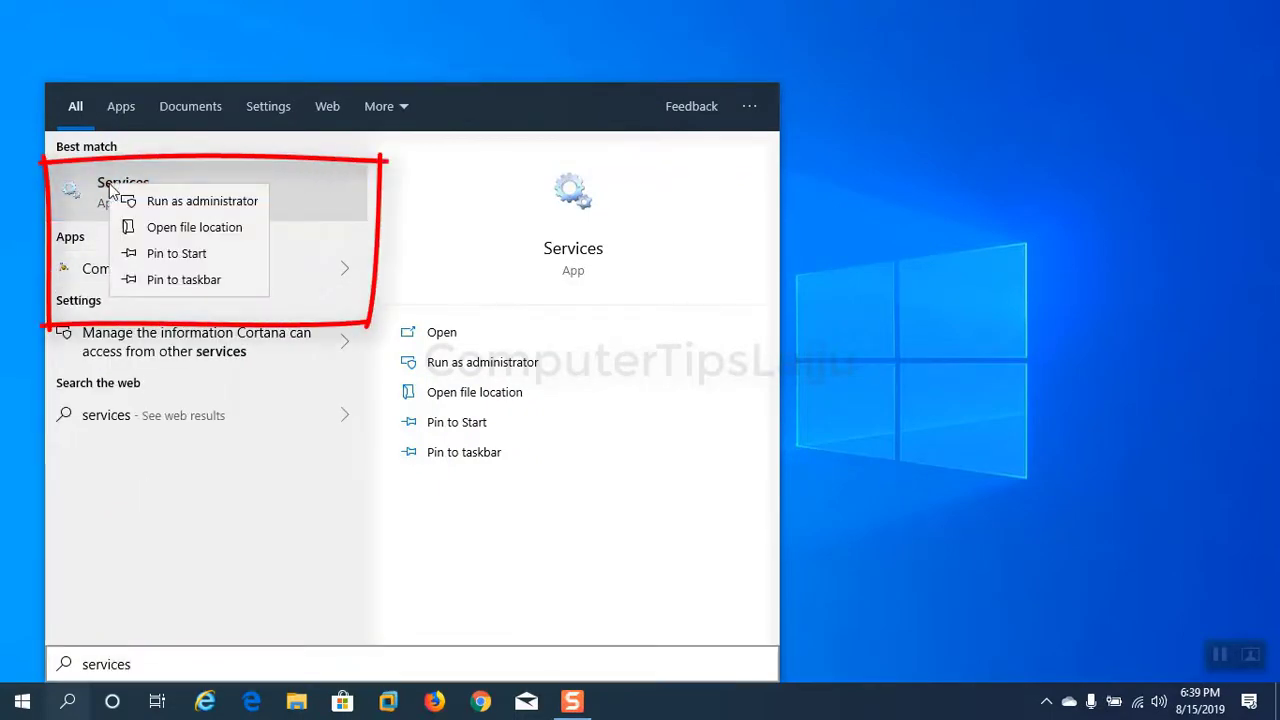
click(180, 197)
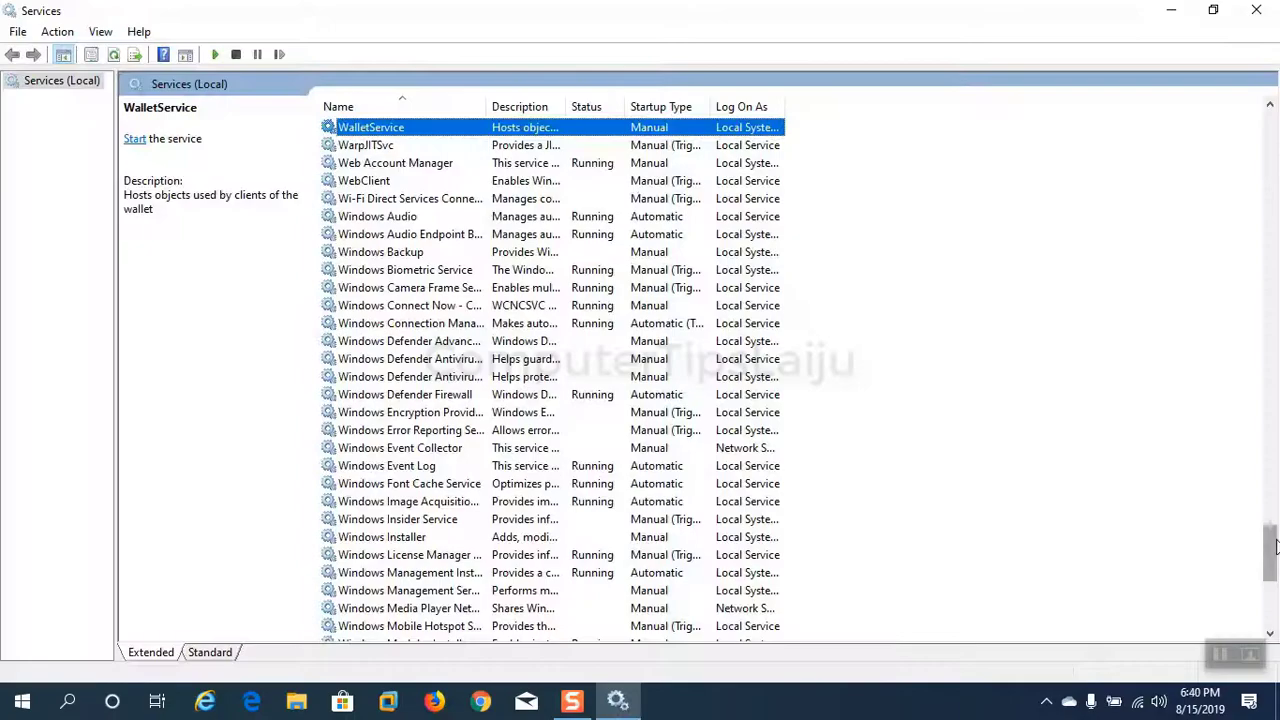
scroll(560, 400, down, 5)
scroll(450, 450, down, 3)
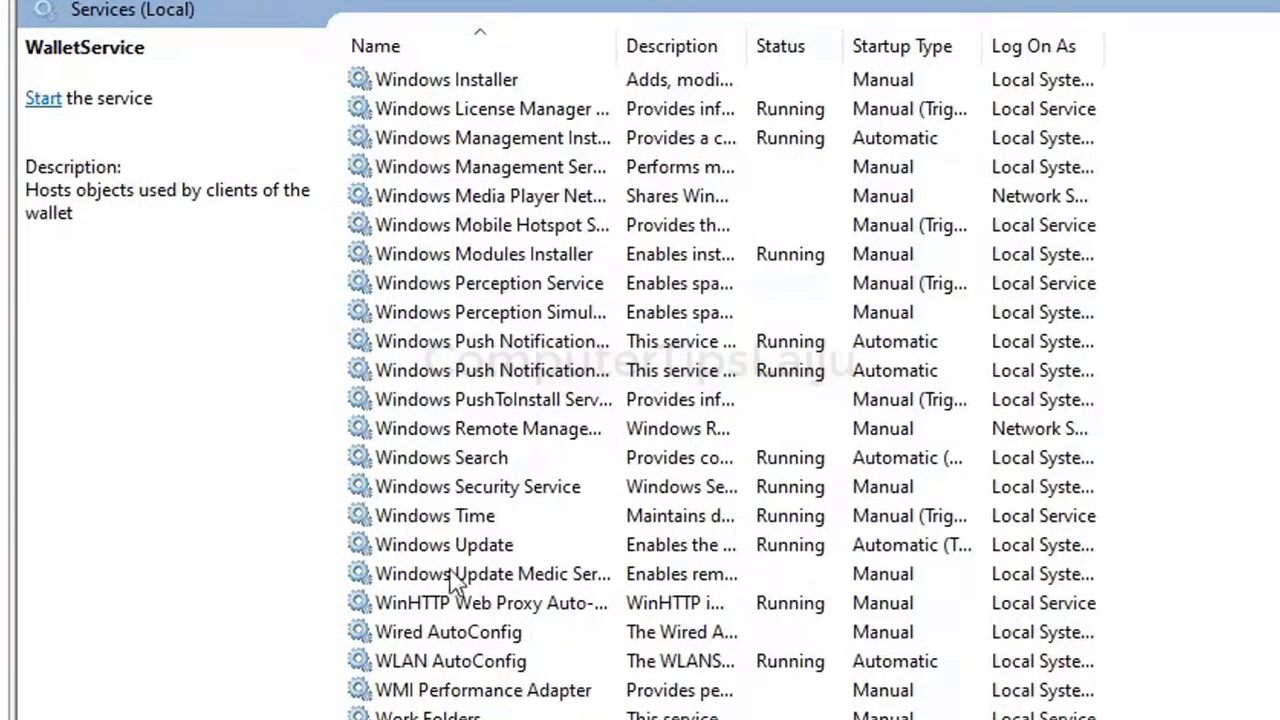
click(437, 555)
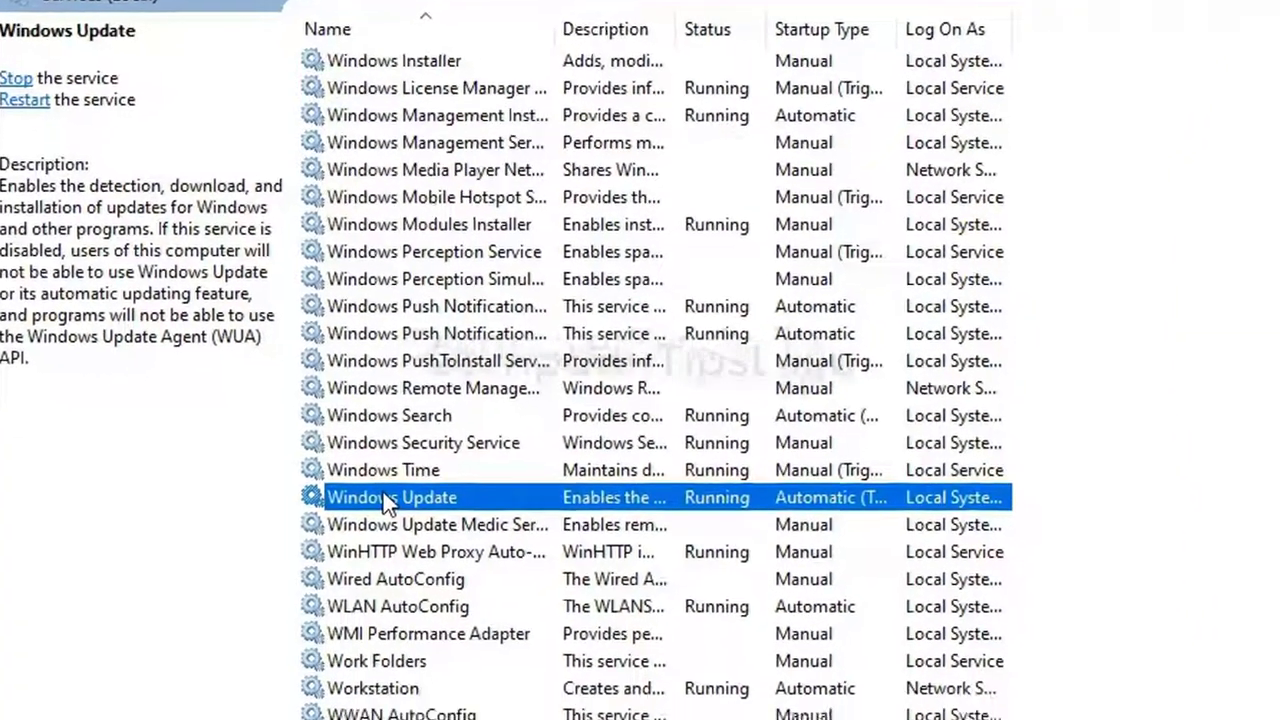
- Set the Windows Update service's startup type to Disabled, stop the service, and close its properties
double_click(440, 548)
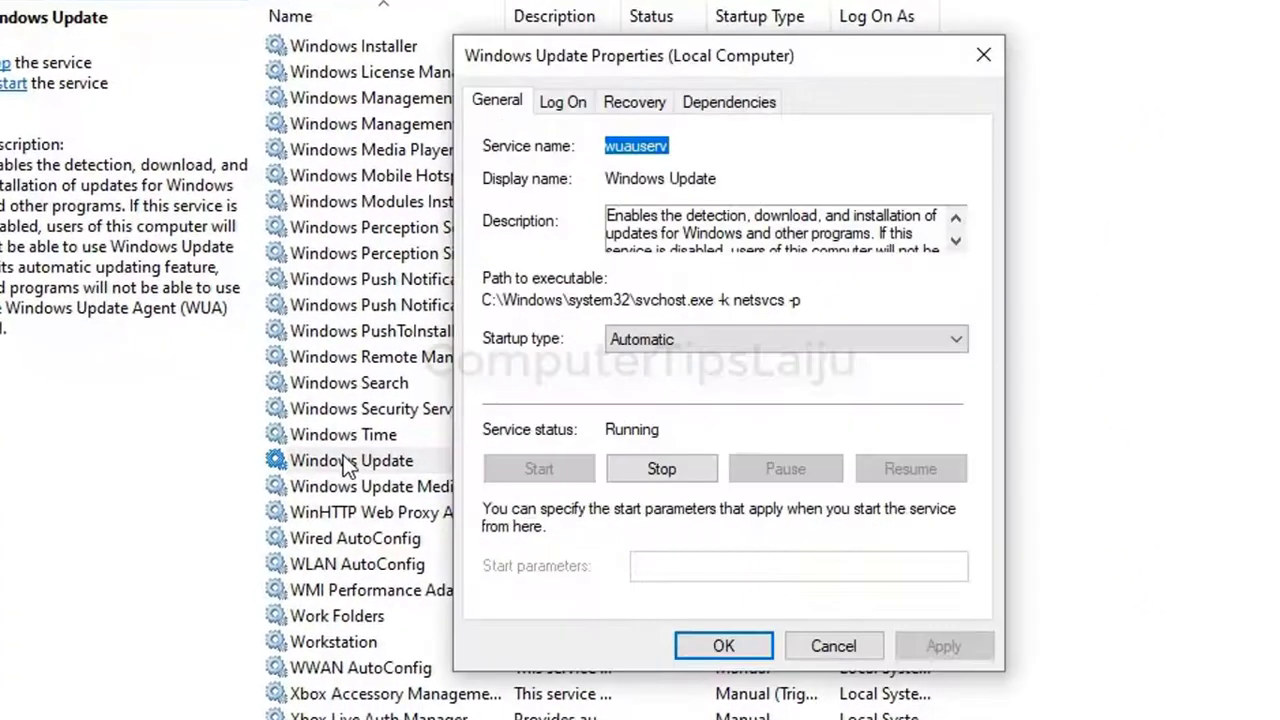
click(705, 340)
click(667, 418)
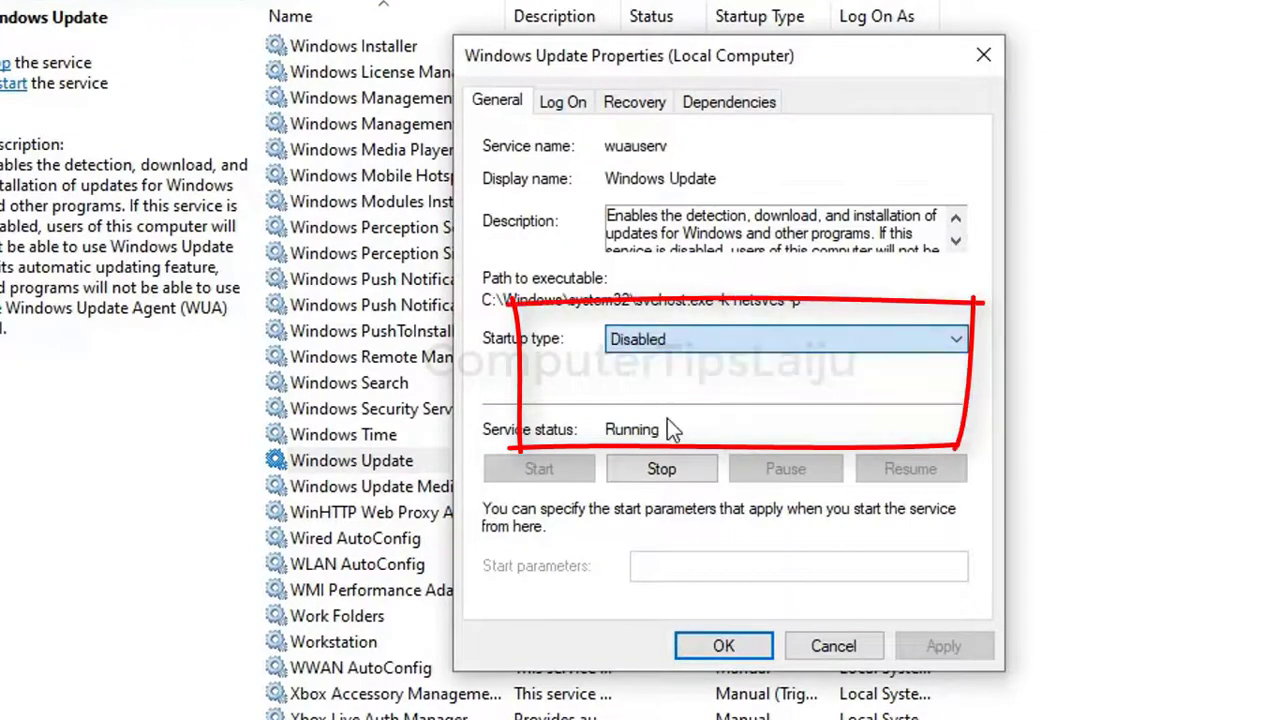
click(956, 644)
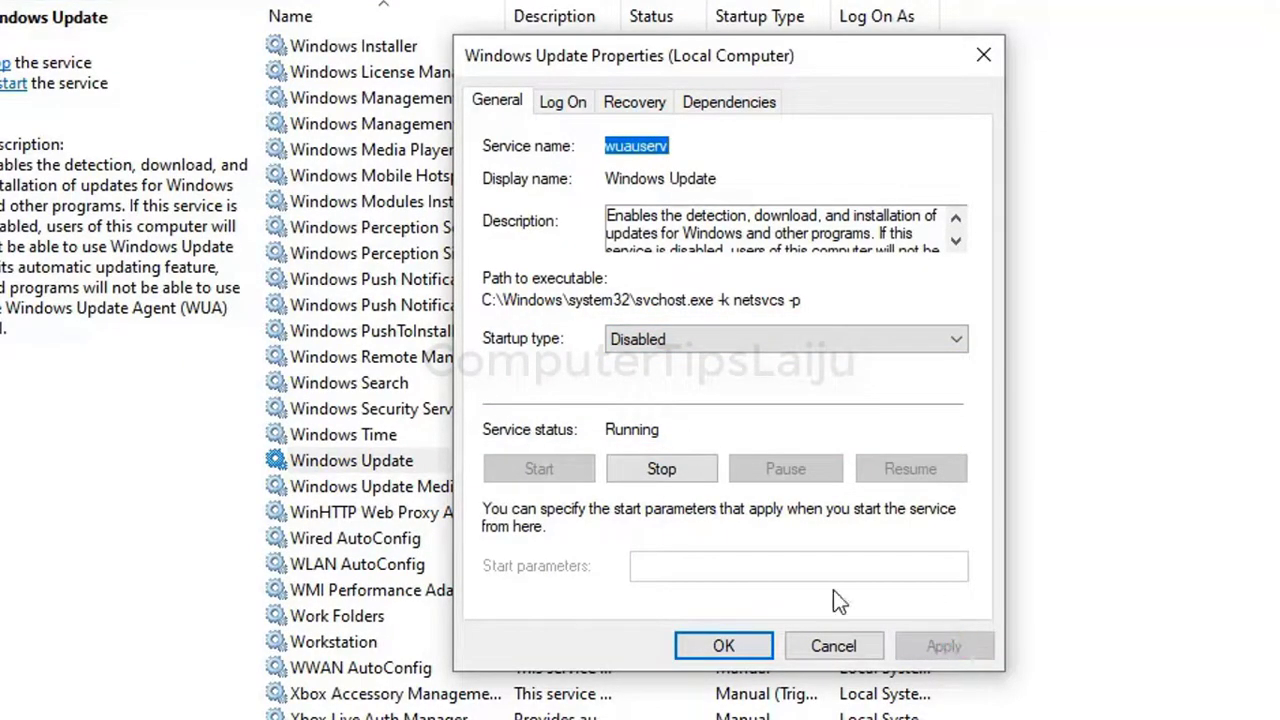
click(661, 469)
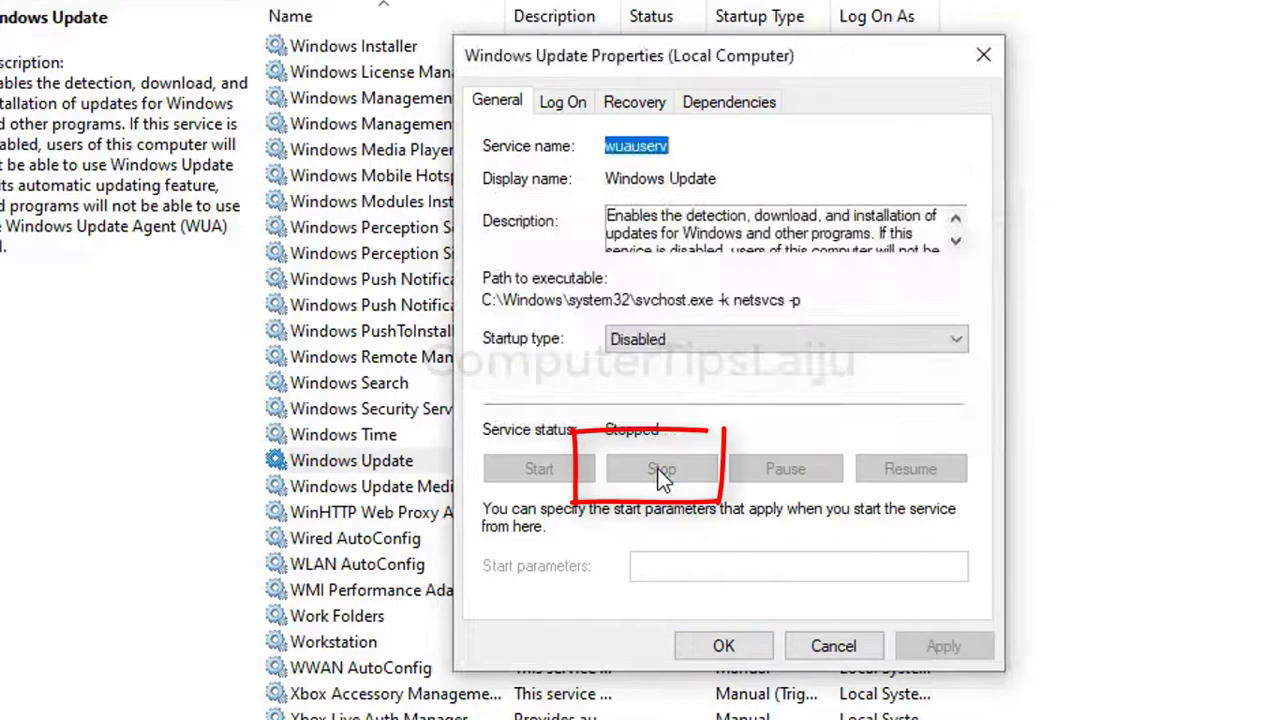
click(724, 645)
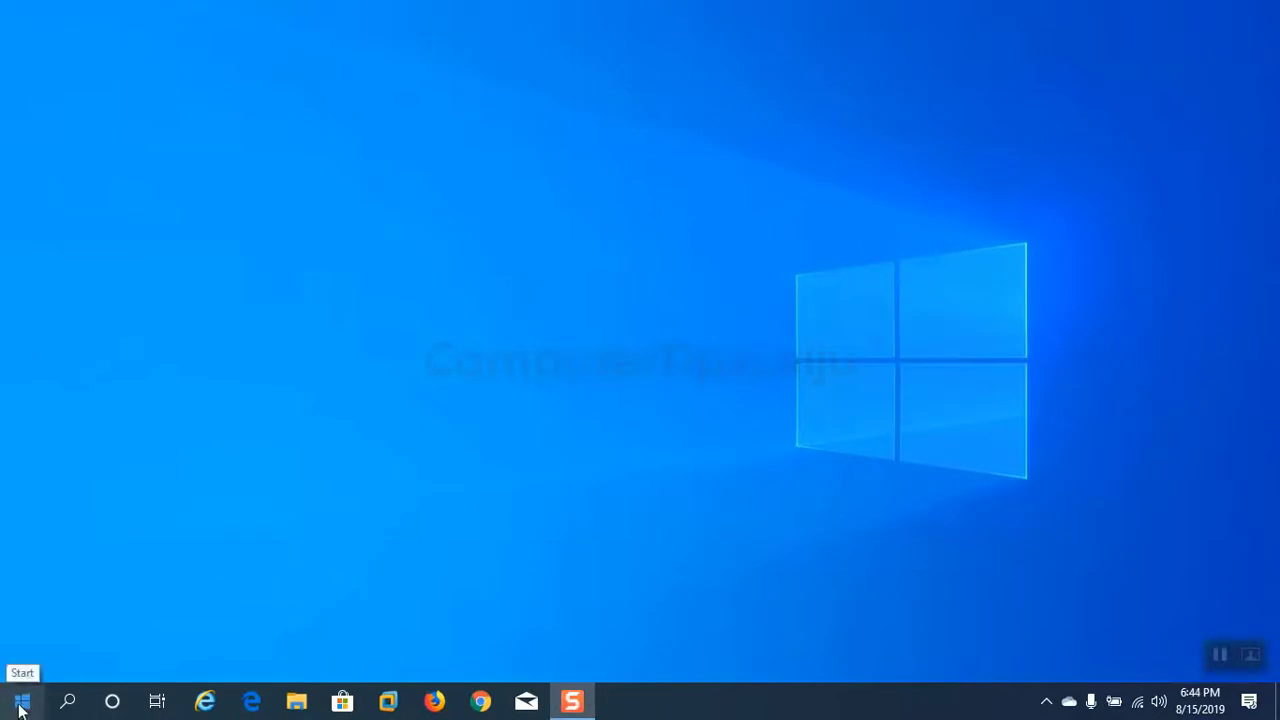
- Launch Task Scheduler and browse to Library > Microsoft > Windows > WindowsUpdate
right_click(24, 704)
click(70, 587)
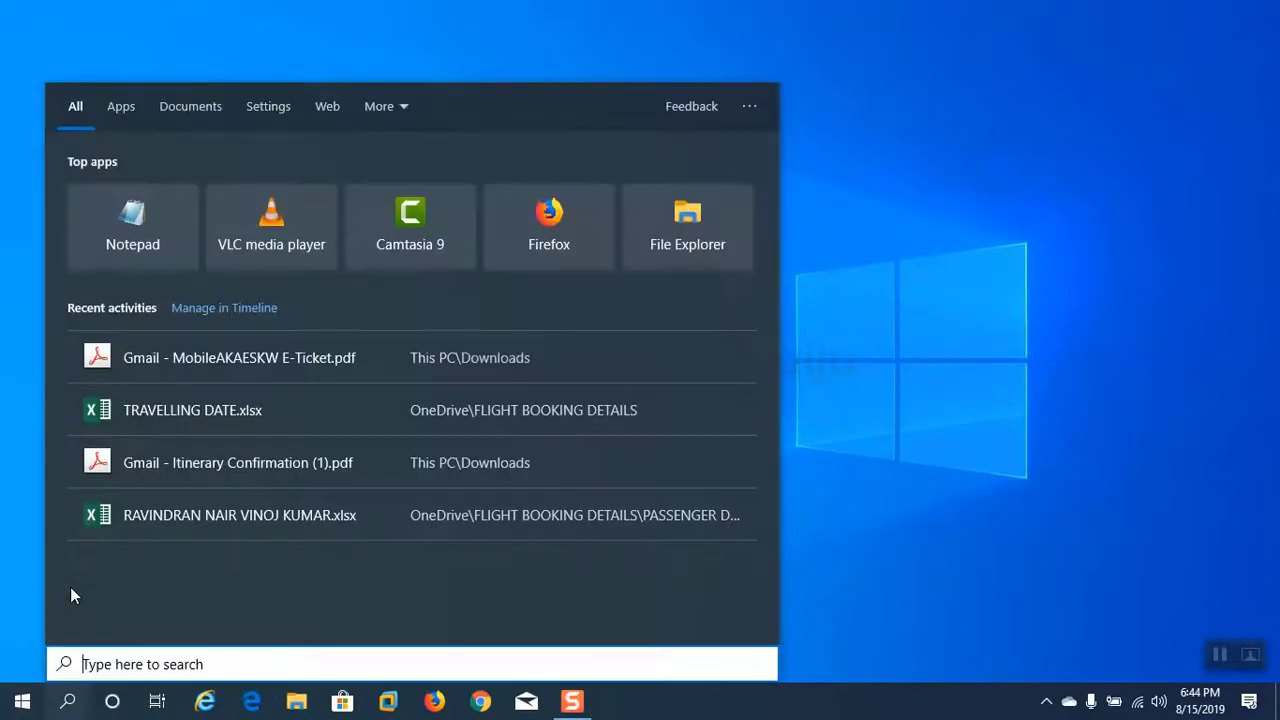
text(task)
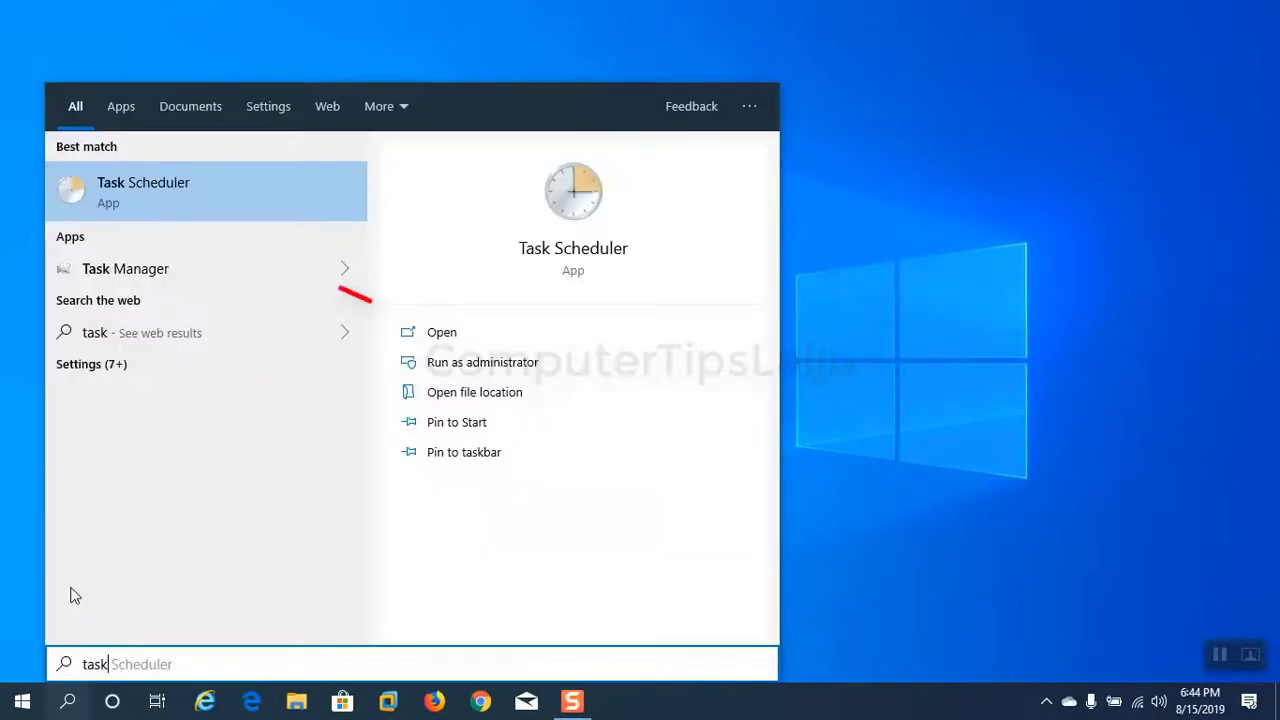
click(221, 175)
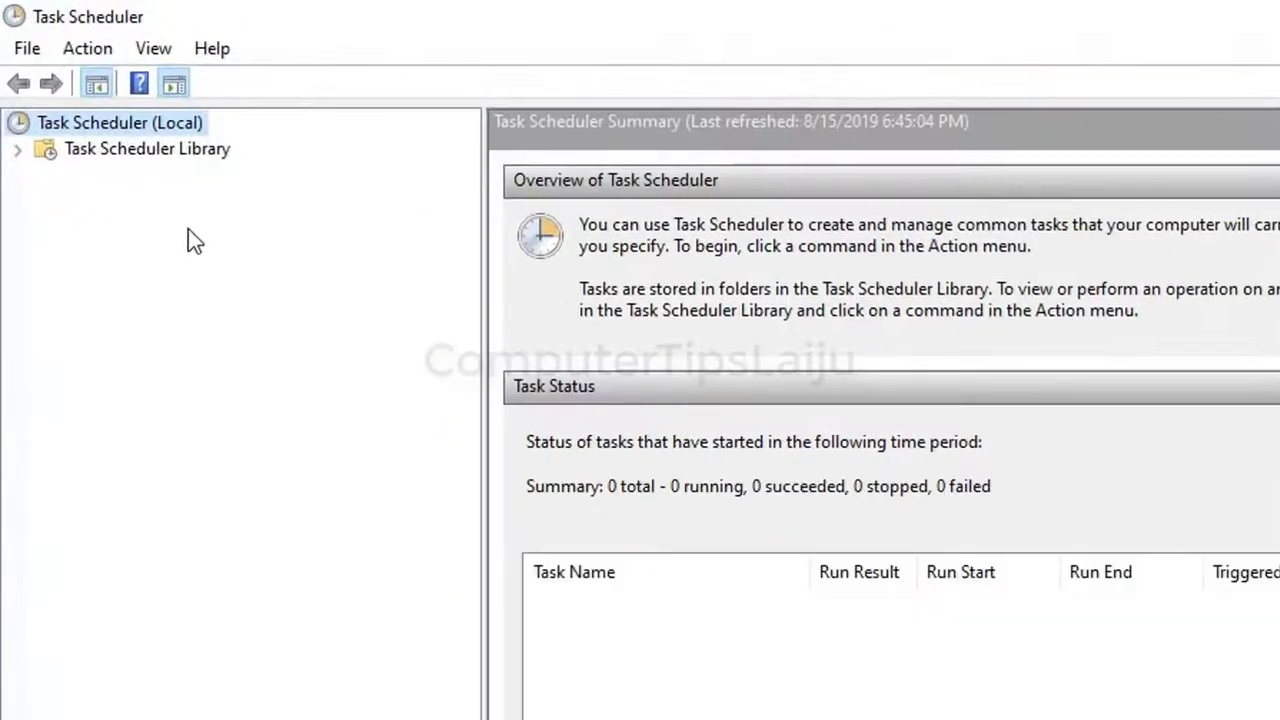
click(18, 152)
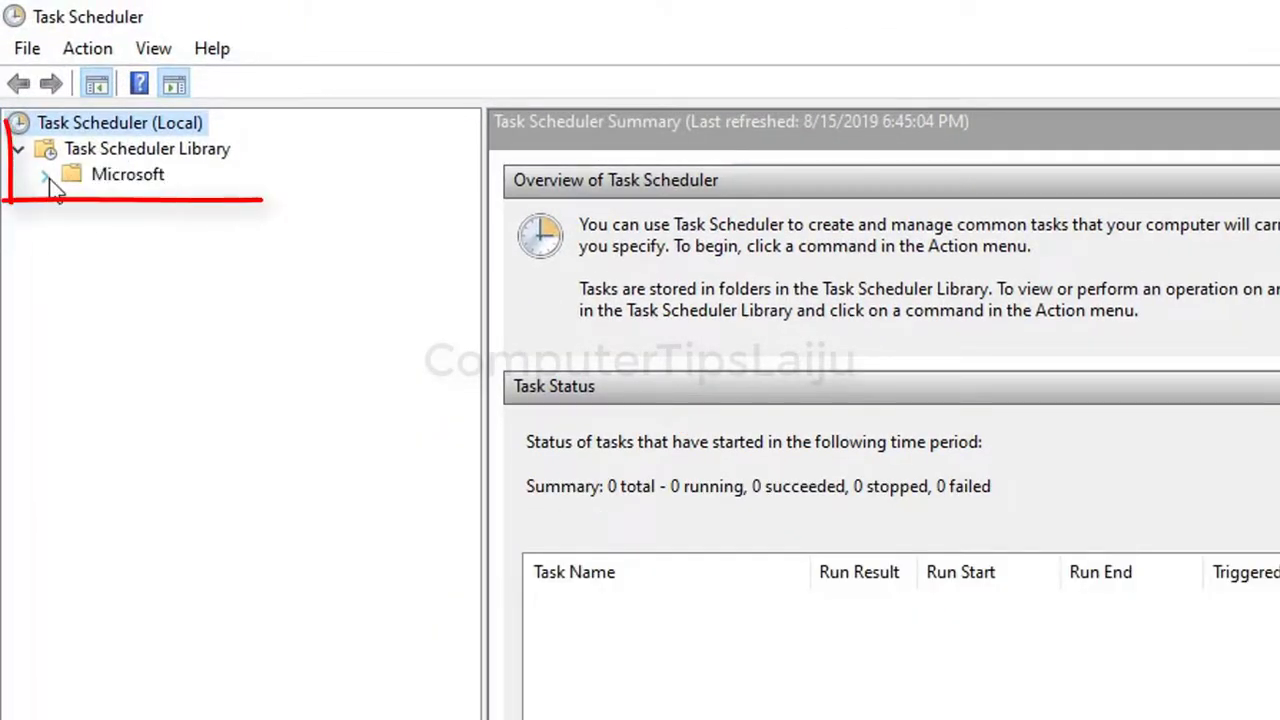
click(47, 178)
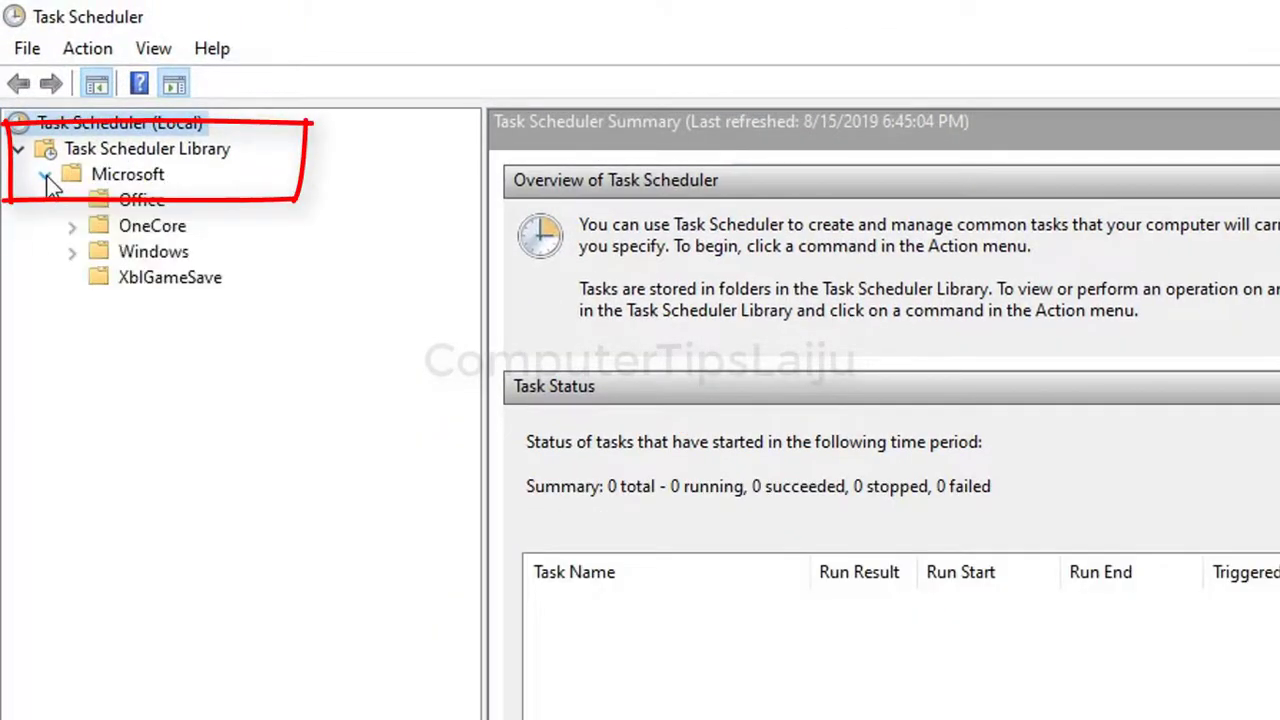
click(70, 253)
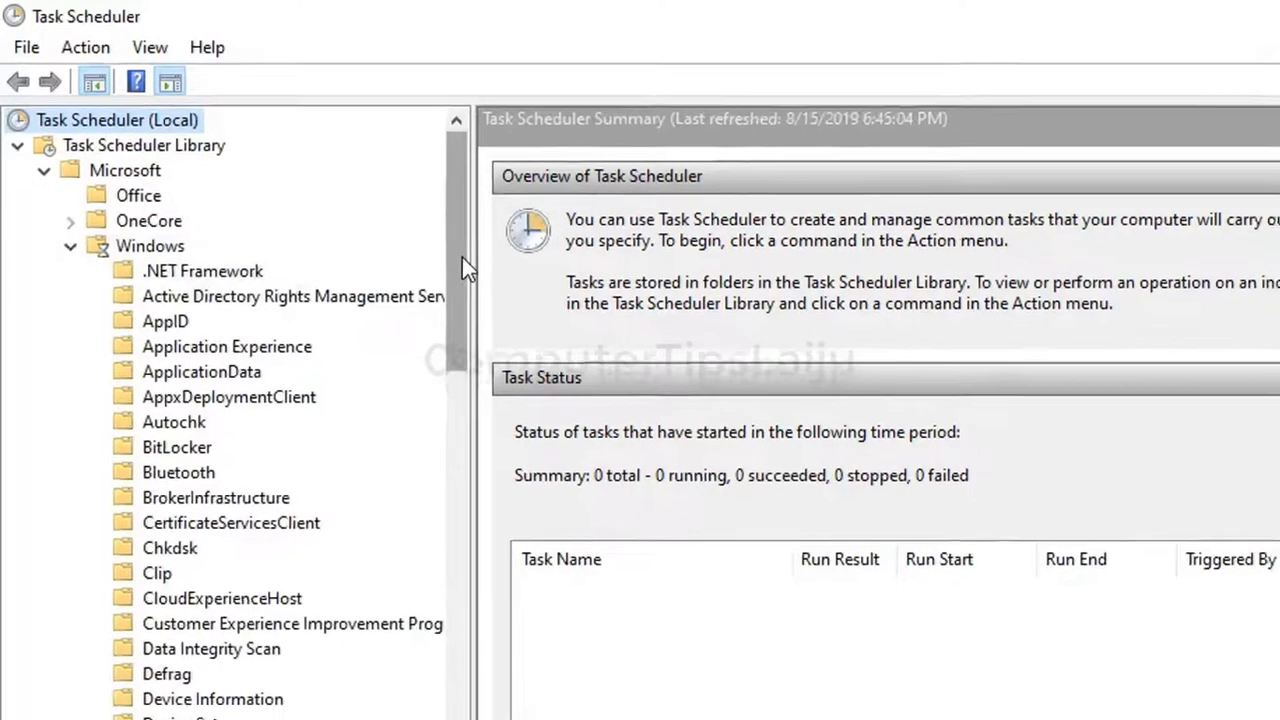
drag(462, 257, 367, 719)
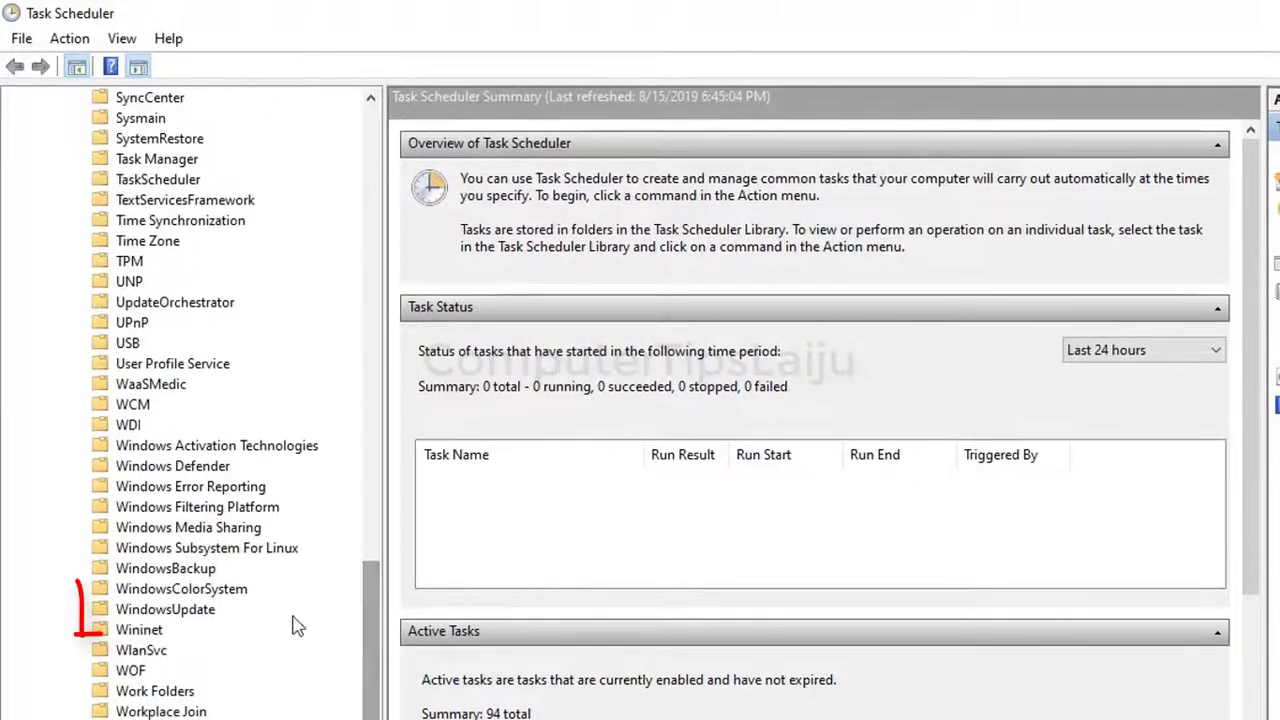
click(180, 609)
- Disable the Scheduled Start task and widen the Status column to confirm it reads Disabled
click(462, 132)
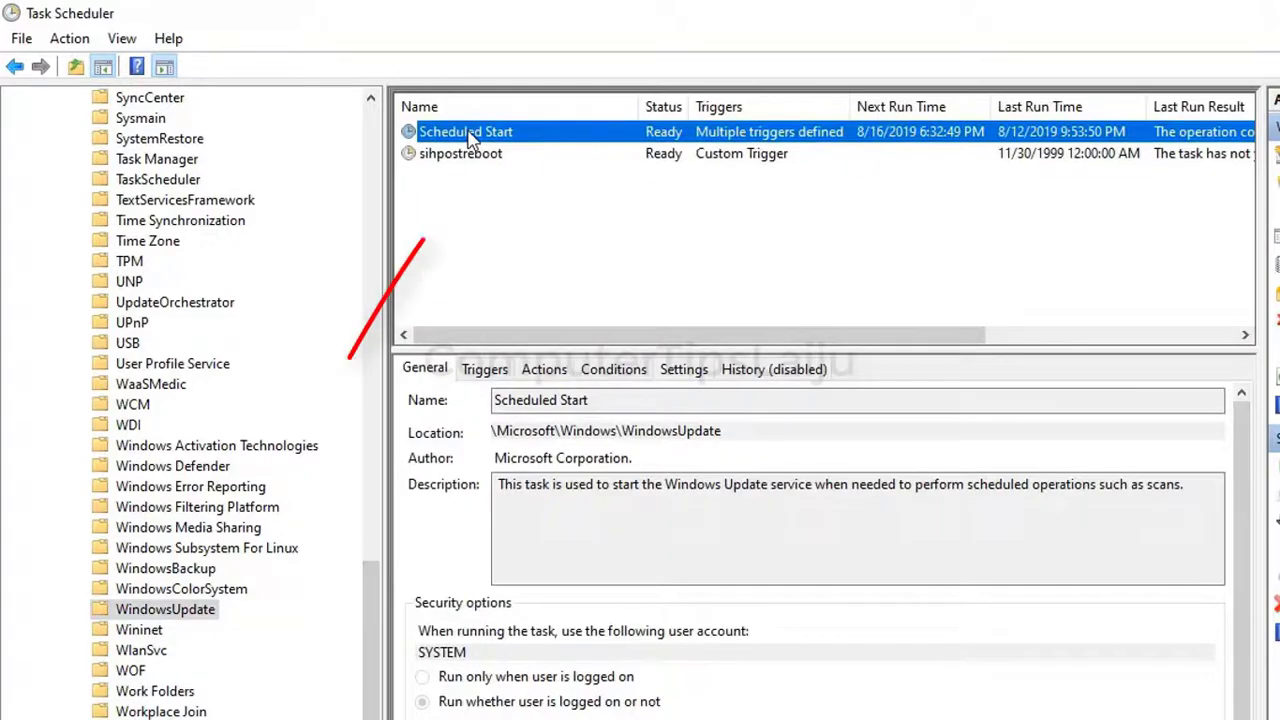
right_click(470, 137)
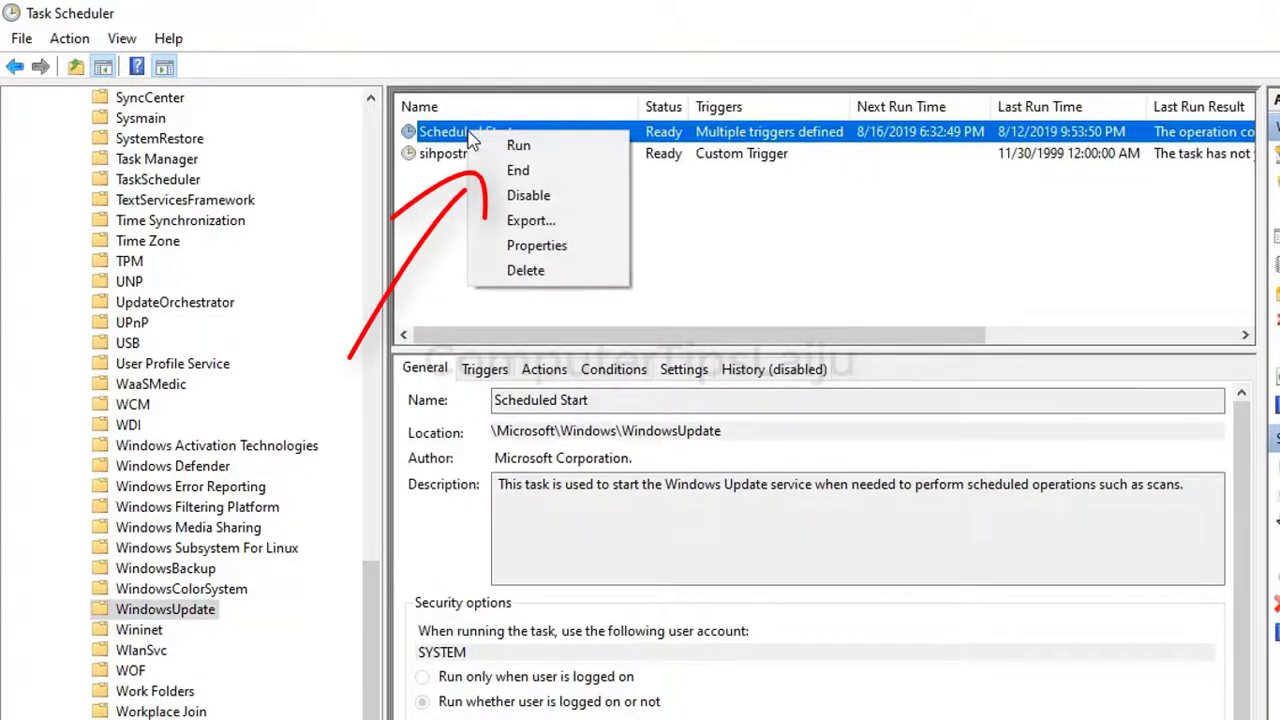
click(527, 196)
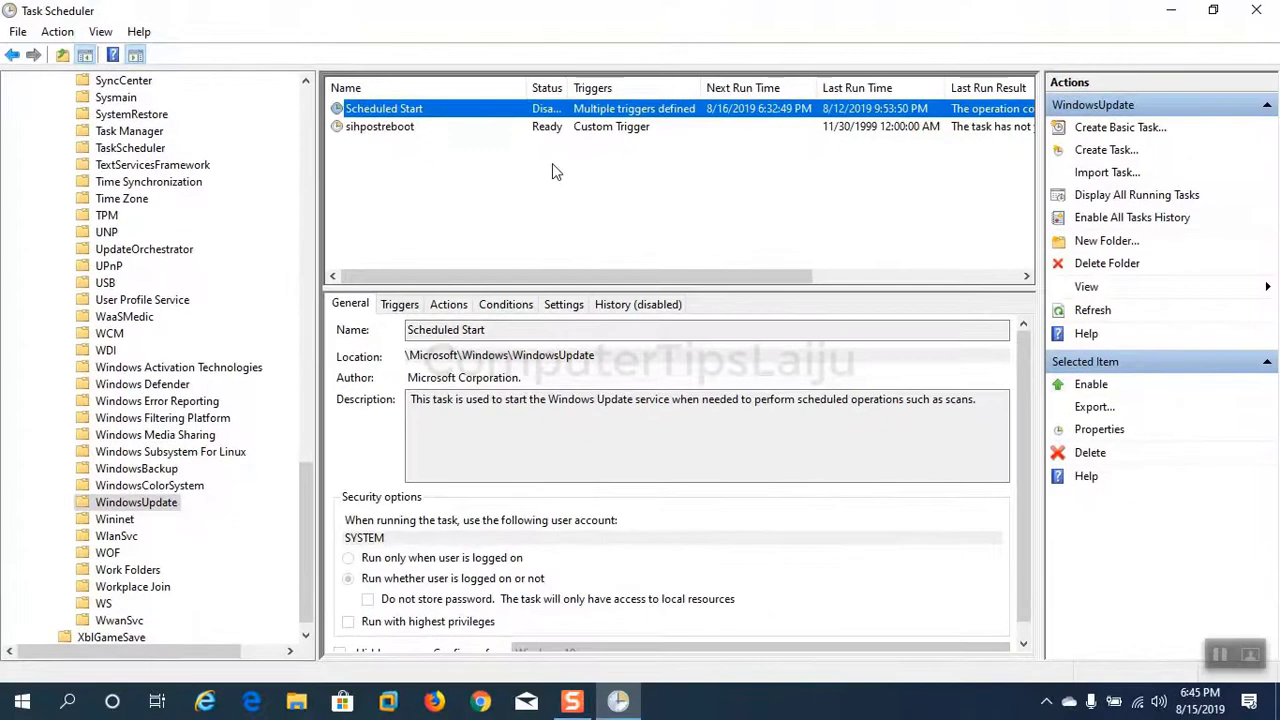
drag(567, 87, 603, 87)
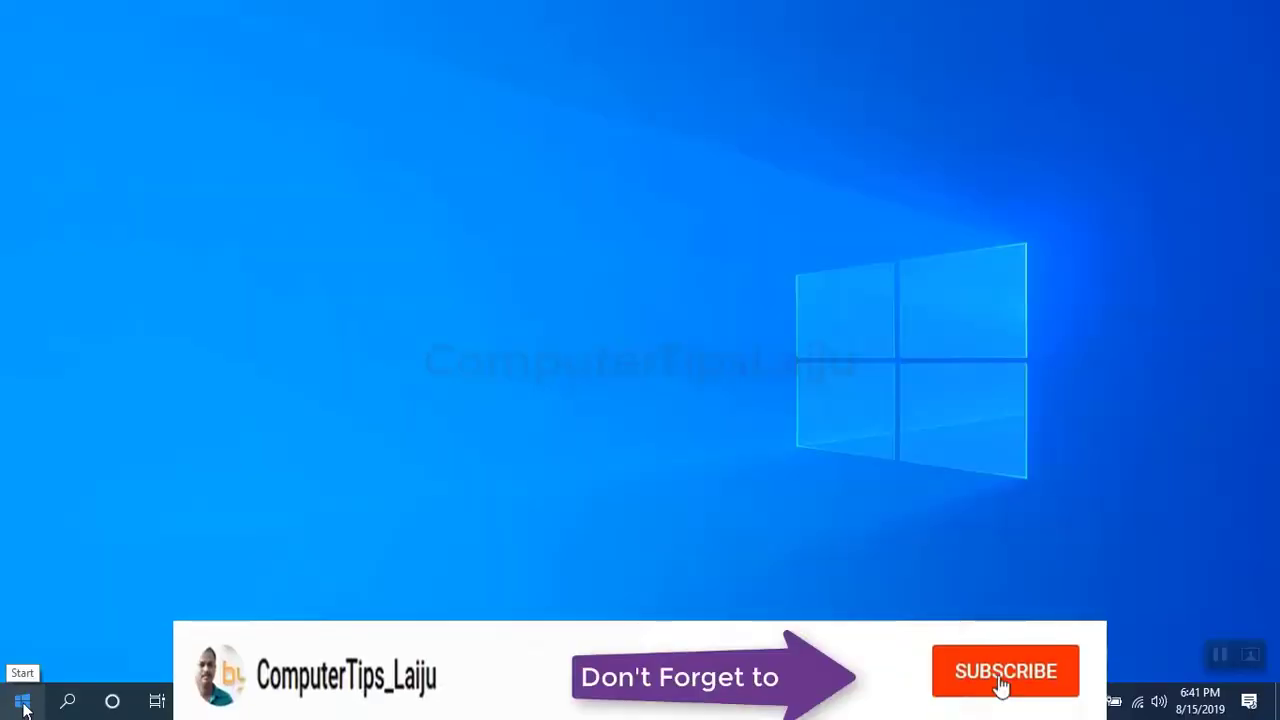
- Run gpedit, maximize the editor, and expand Administrative Templates > Windows Components
right_click(22, 700)
click(78, 610)
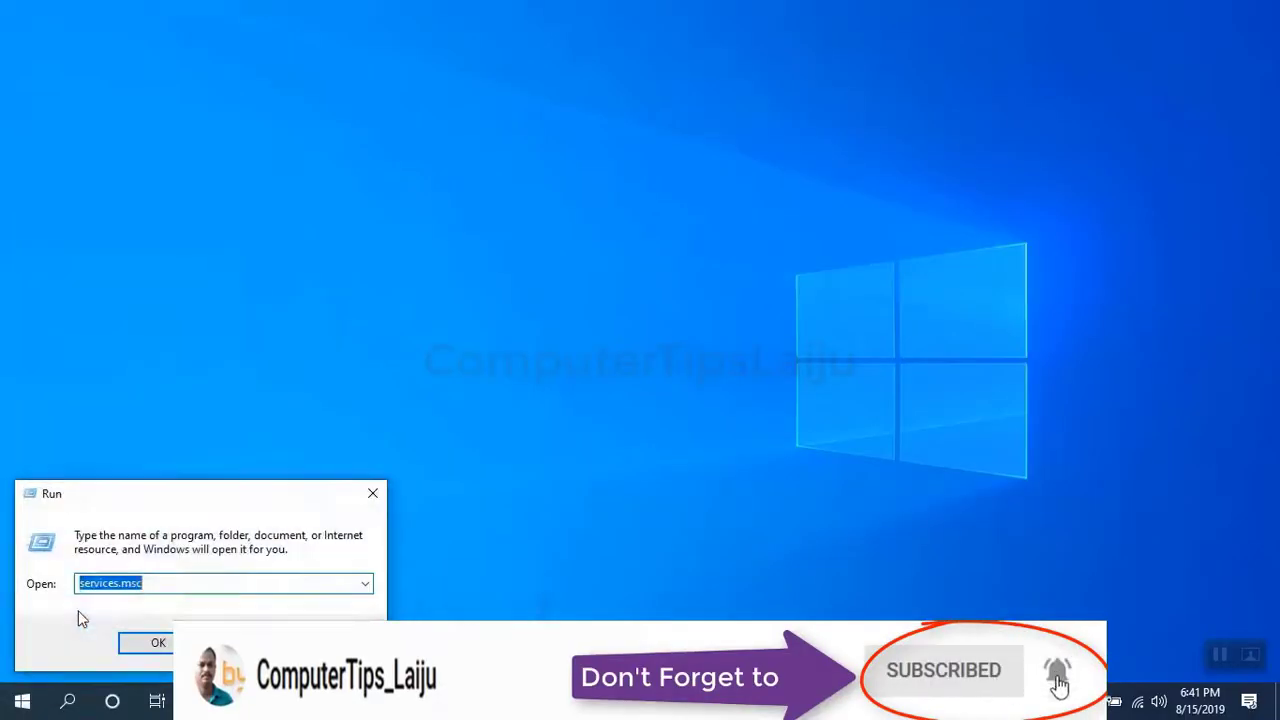
text(gpedi)
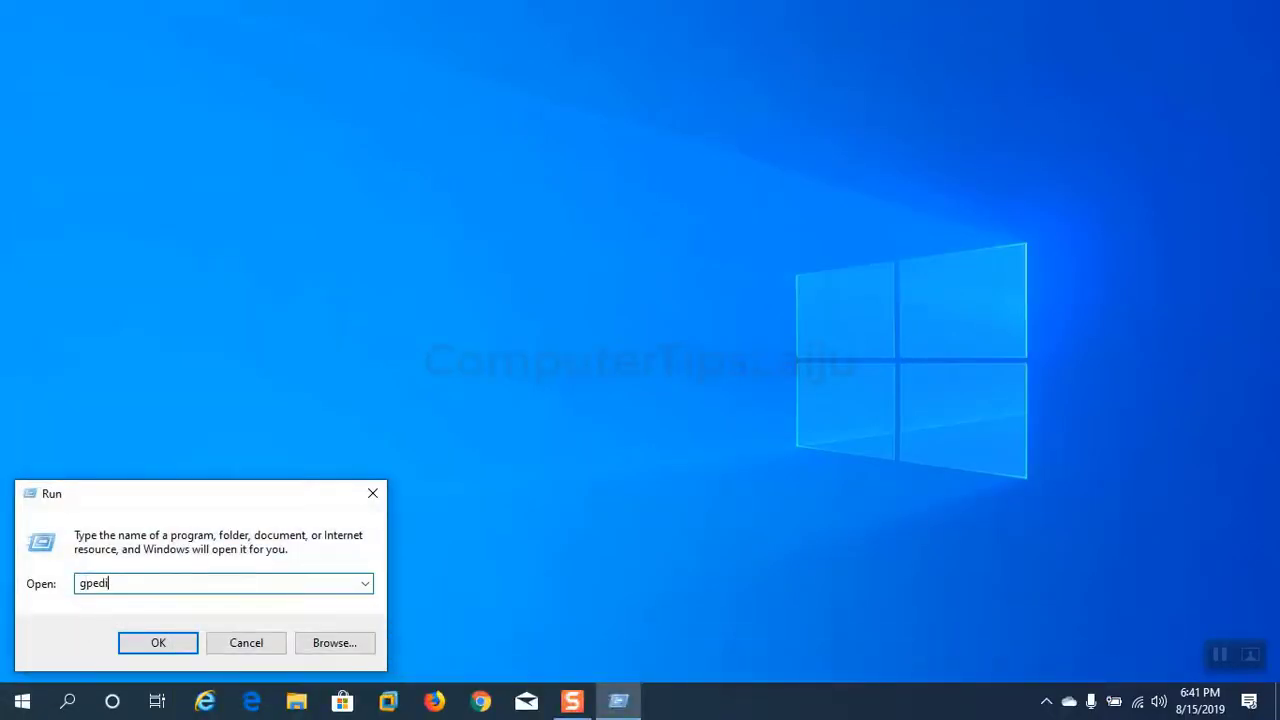
text(t.msc)
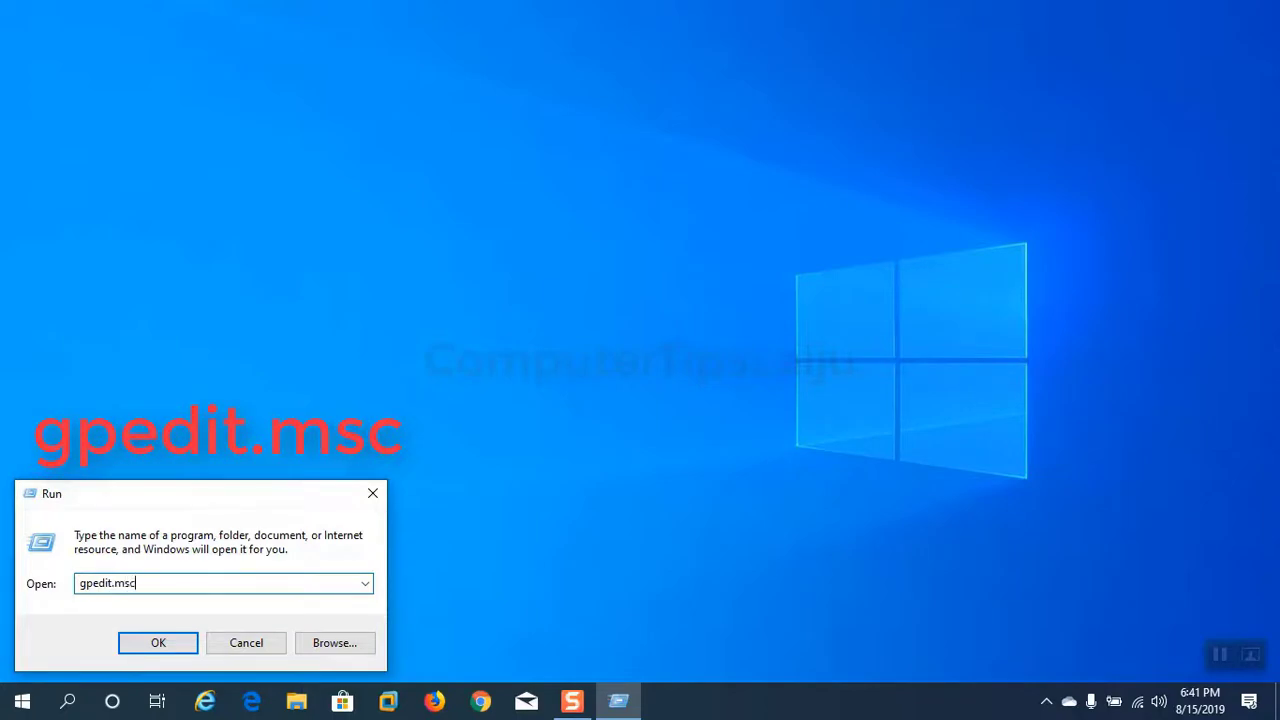
click(155, 643)
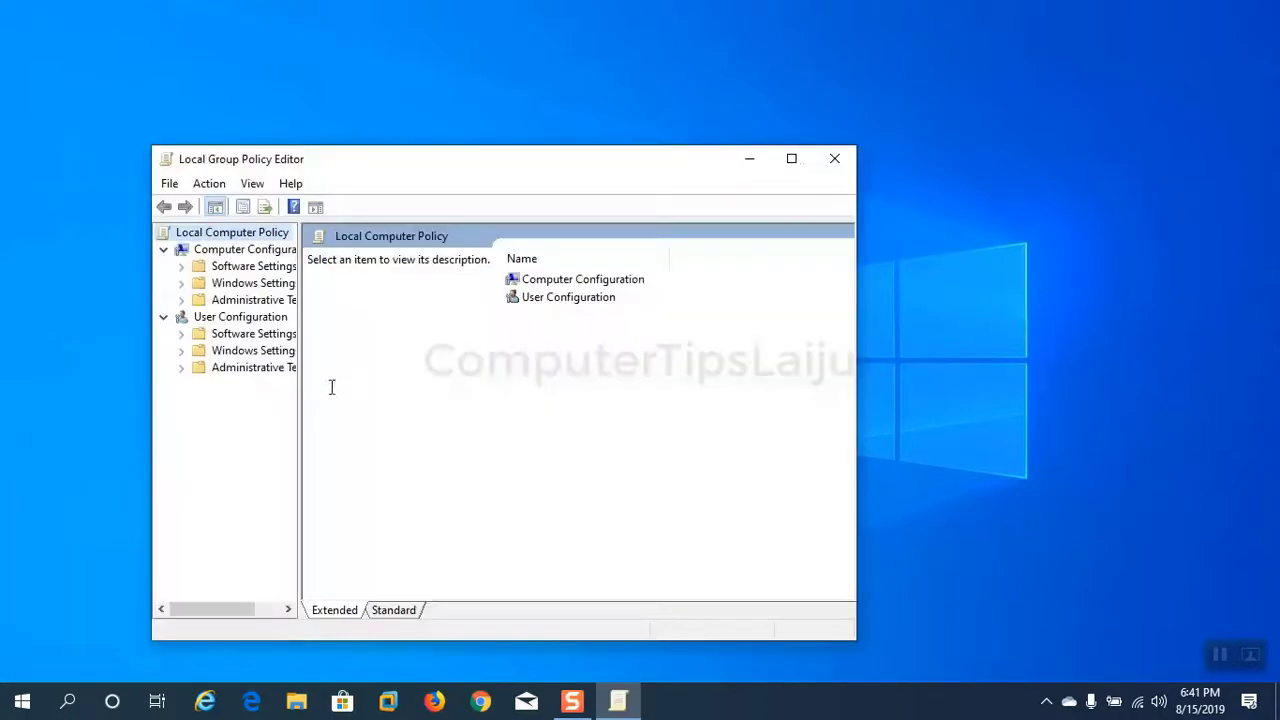
click(791, 158)
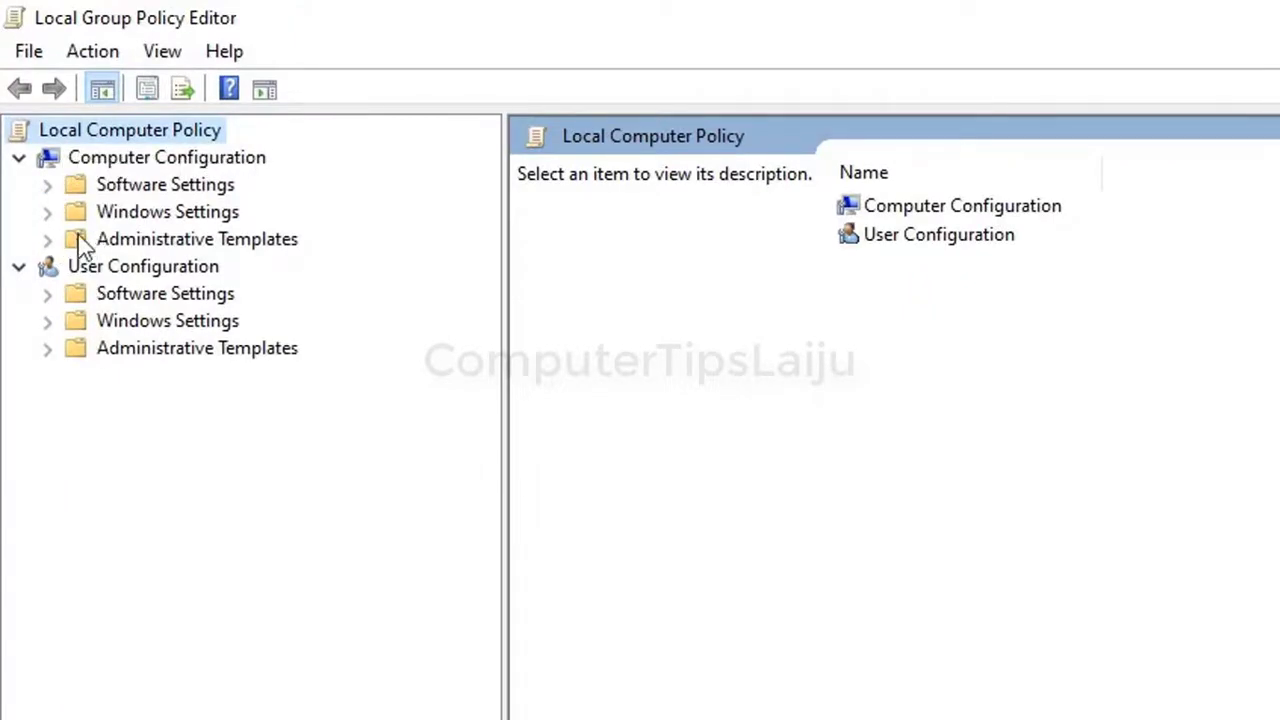
click(48, 245)
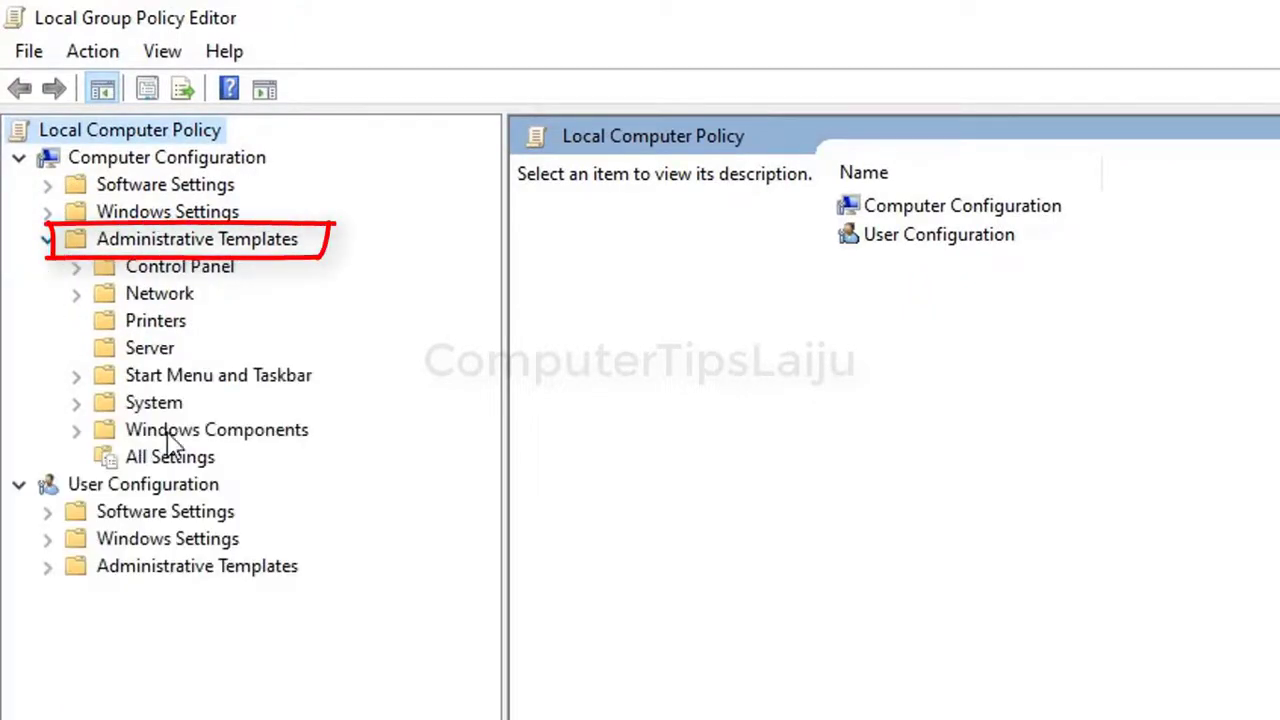
click(77, 430)
scroll(492, 687, down, 10)
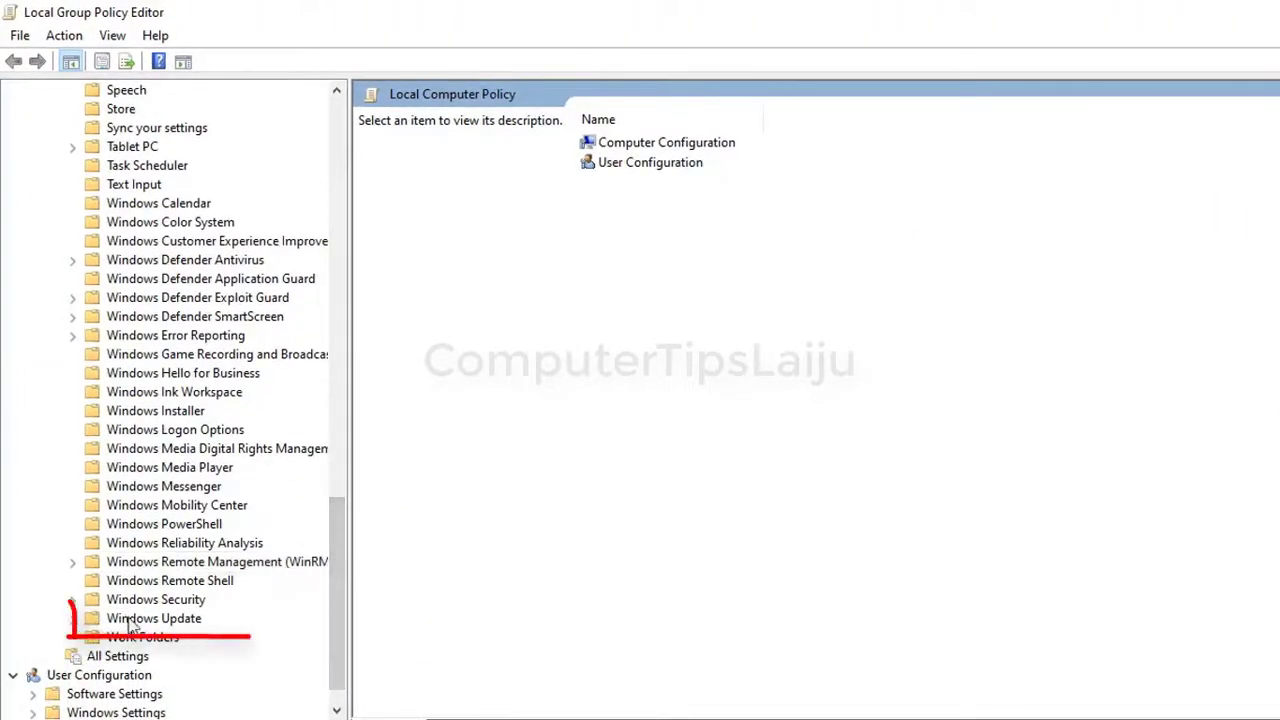
- In the Windows Update policies, set Configure Automatic Updates to Disabled
click(97, 620)
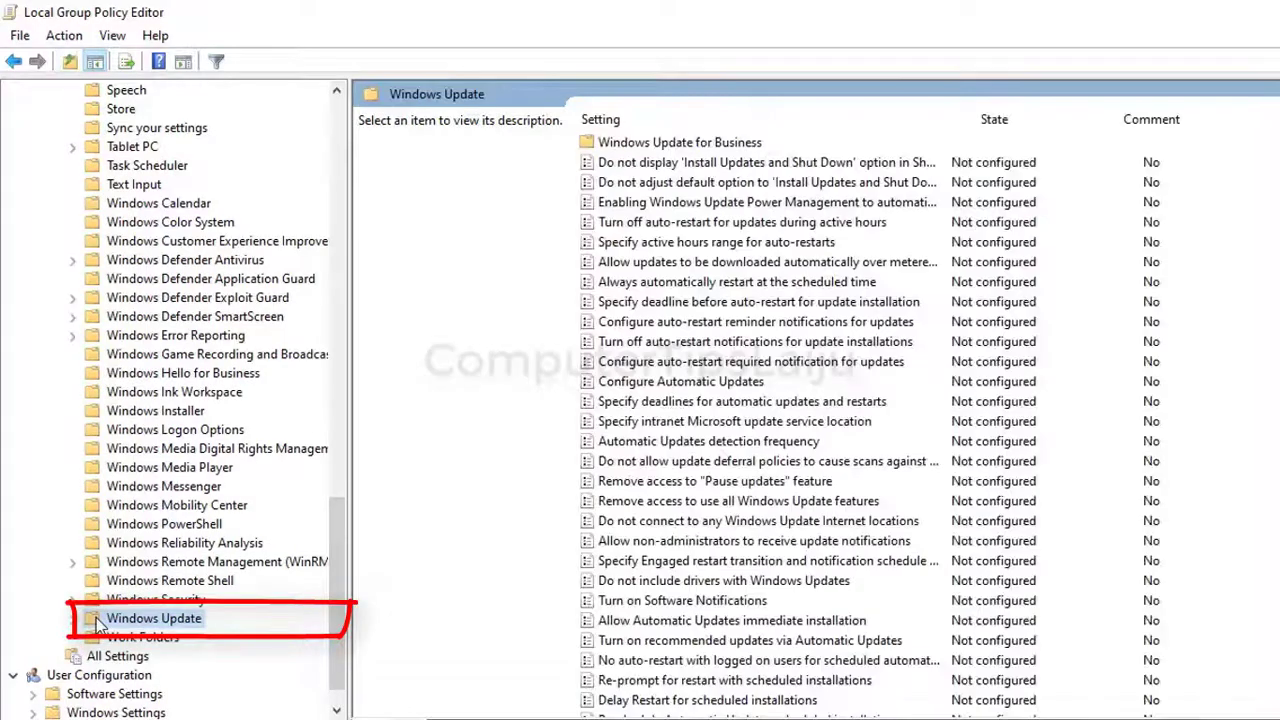
click(680, 385)
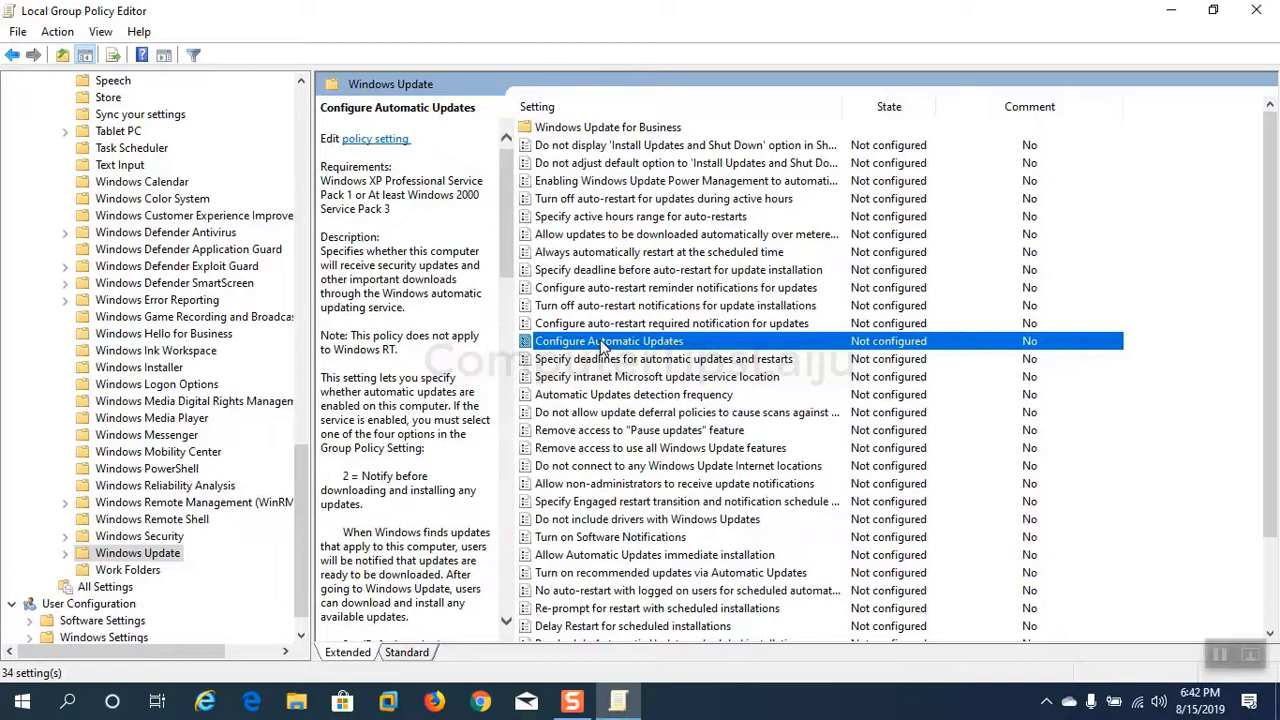
double_click(603, 342)
click(95, 219)
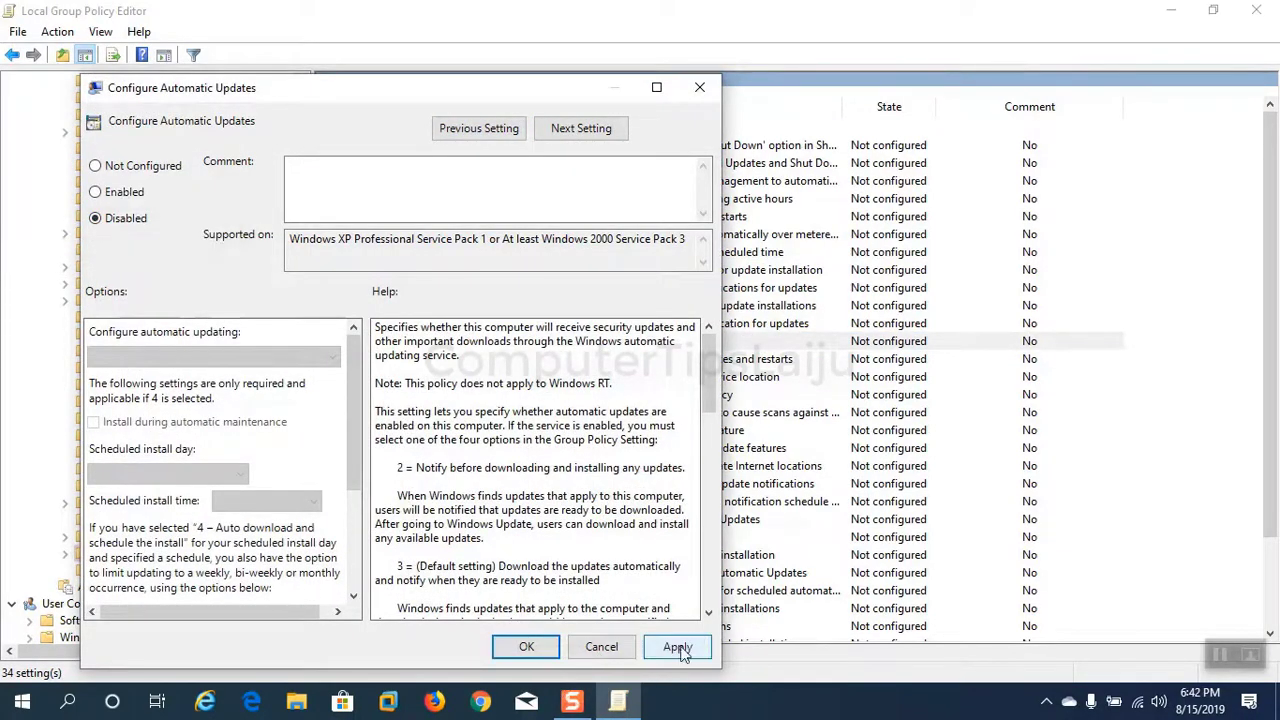
click(677, 647)
click(527, 648)
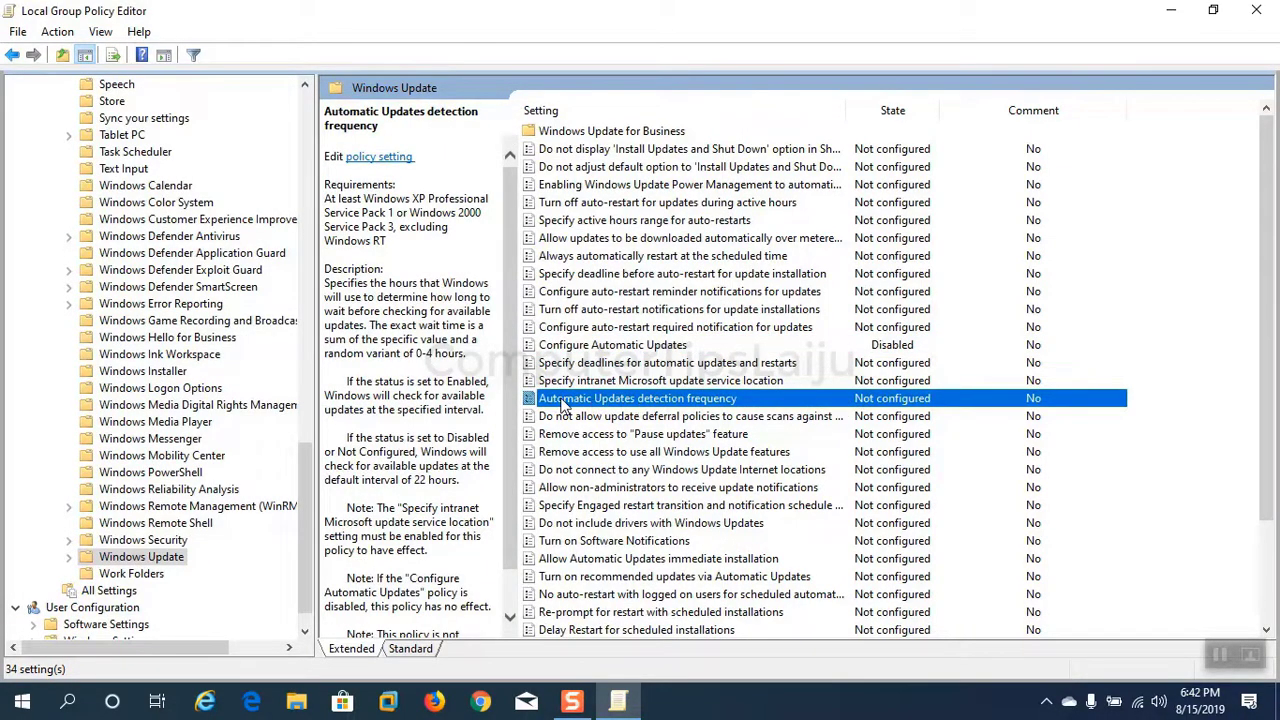
- Set the Automatic Updates detection frequency policy to Disabled
double_click(563, 403)
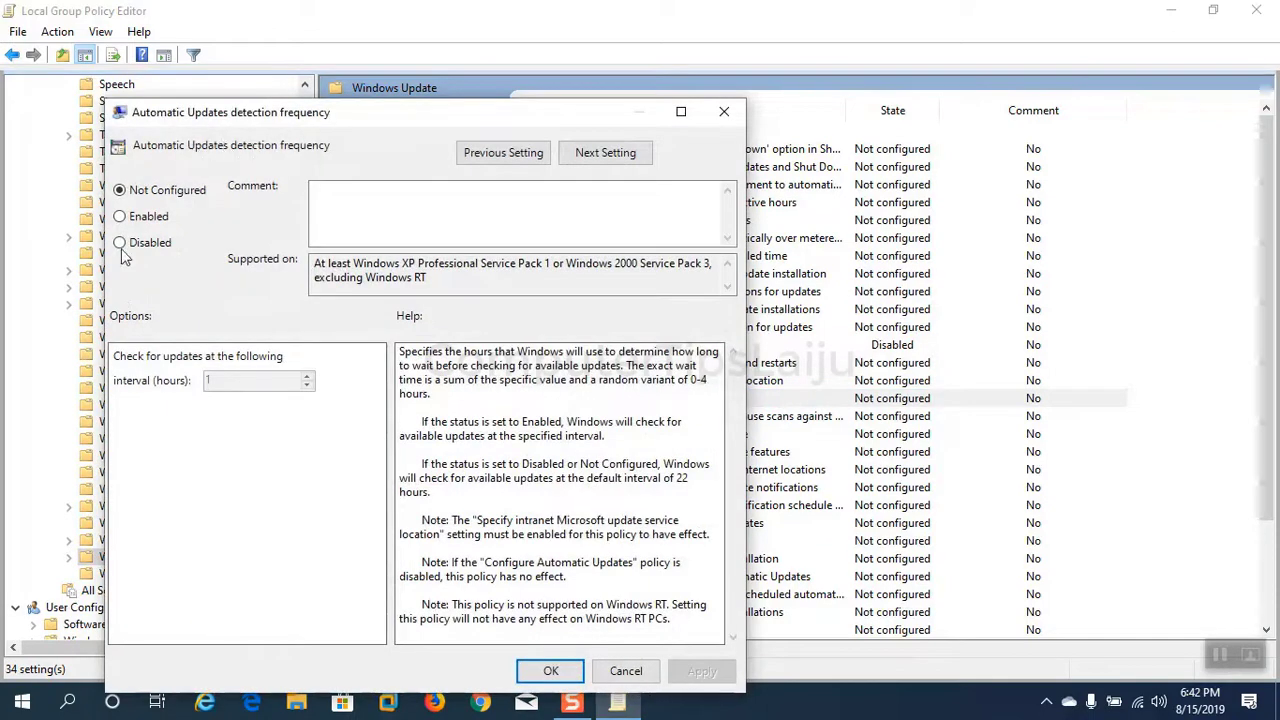
click(120, 243)
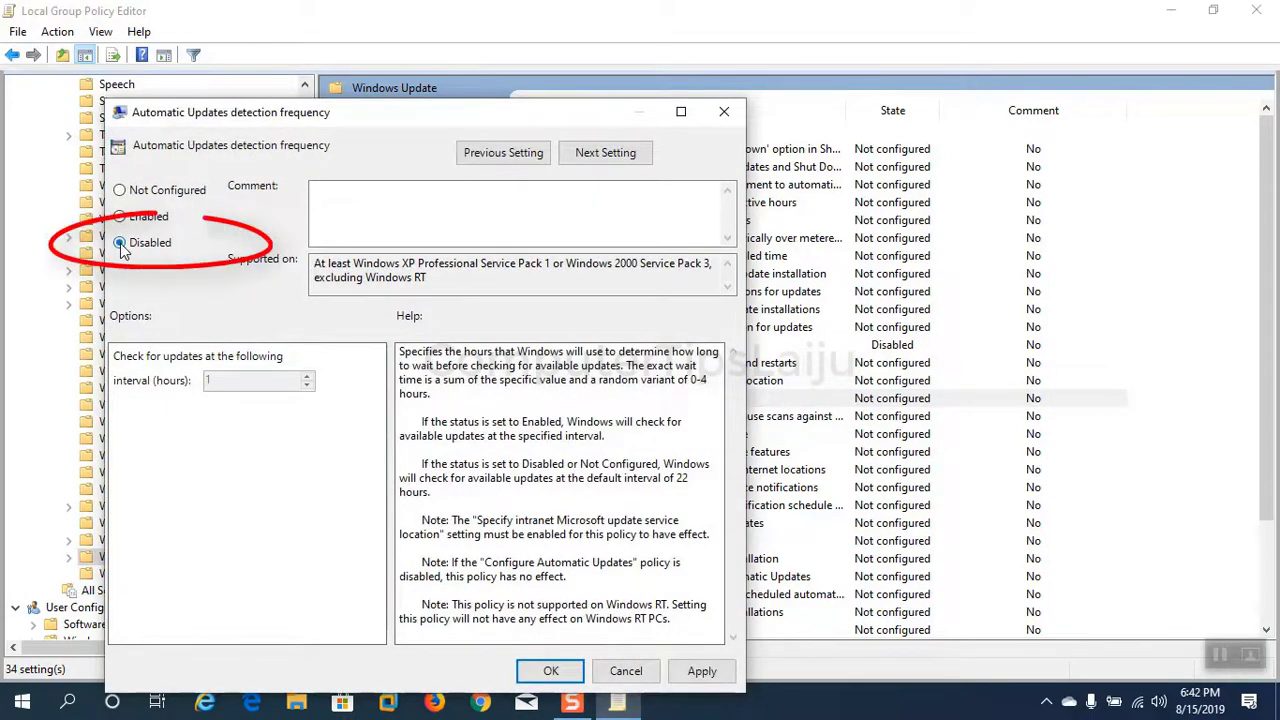
click(702, 672)
click(558, 673)
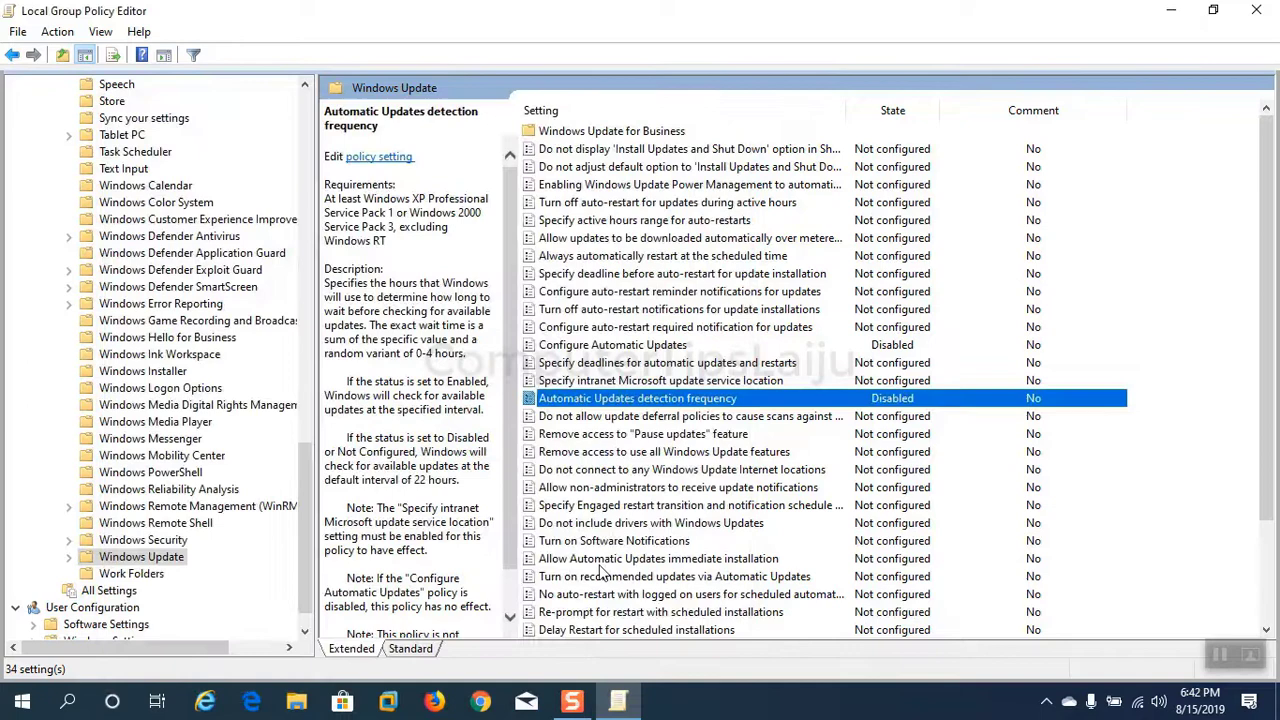
- Set Allow Automatic Updates immediate installation to Disabled
click(626, 560)
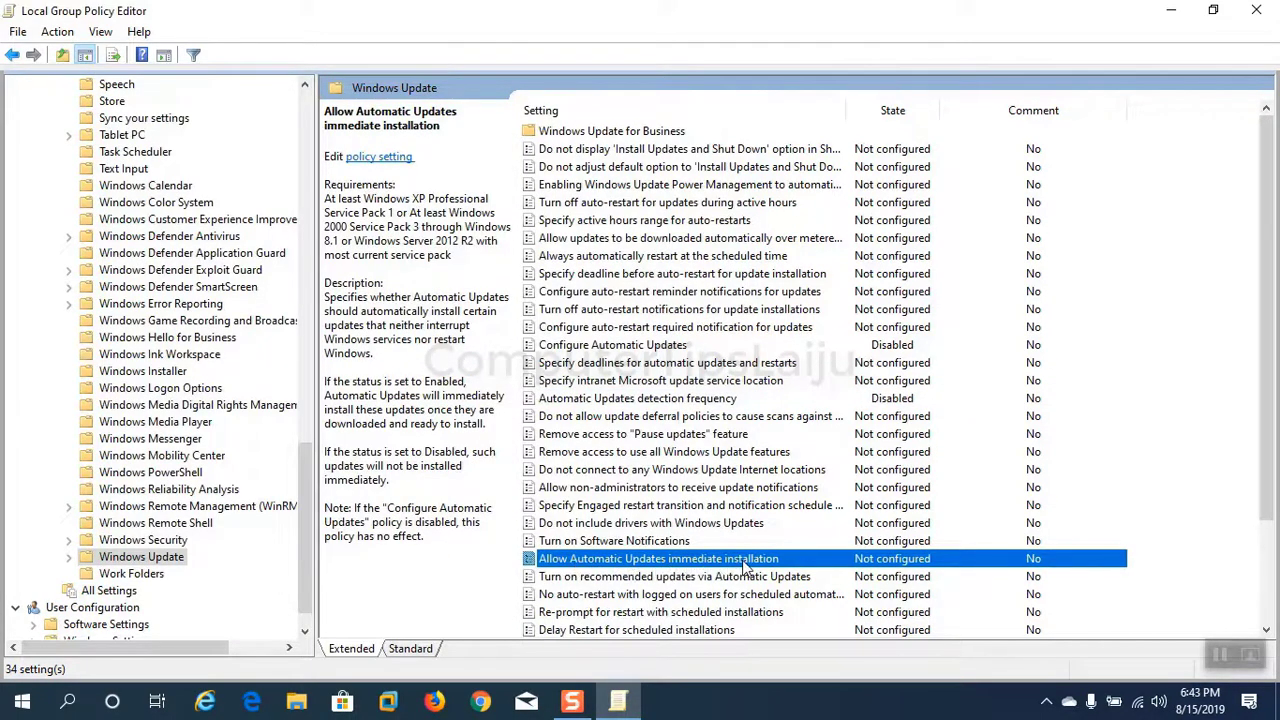
double_click(610, 562)
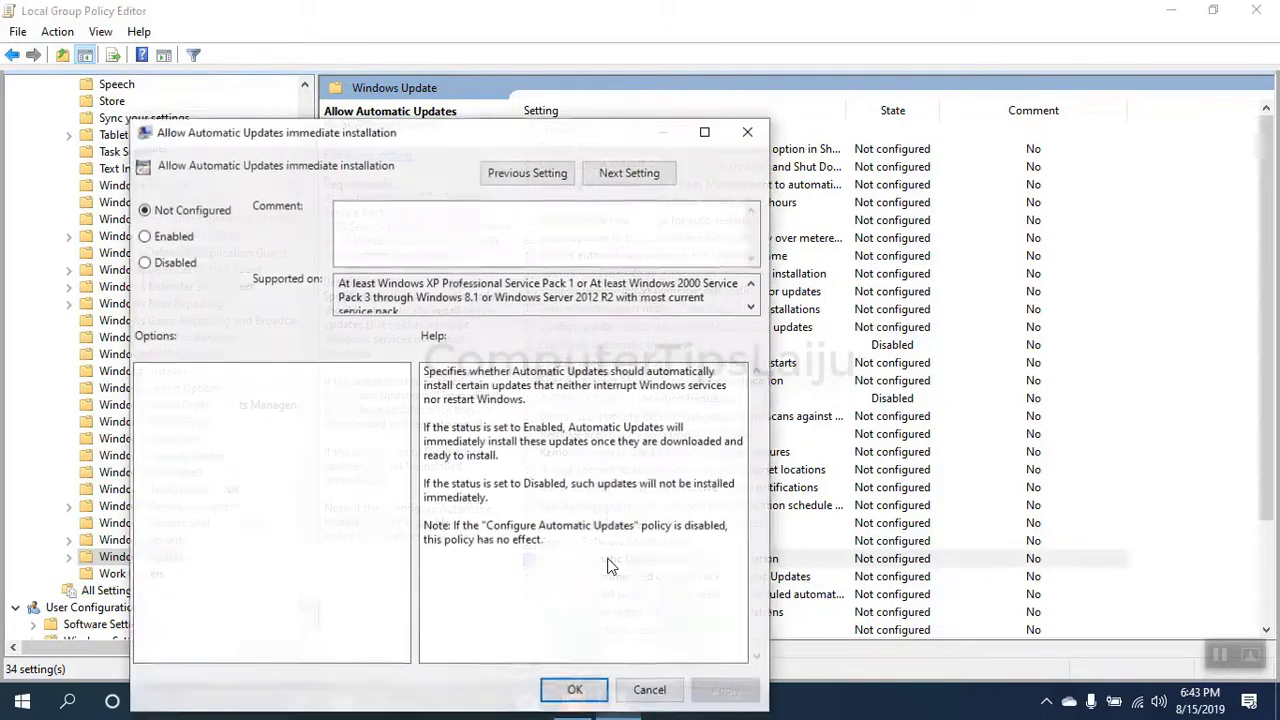
click(147, 264)
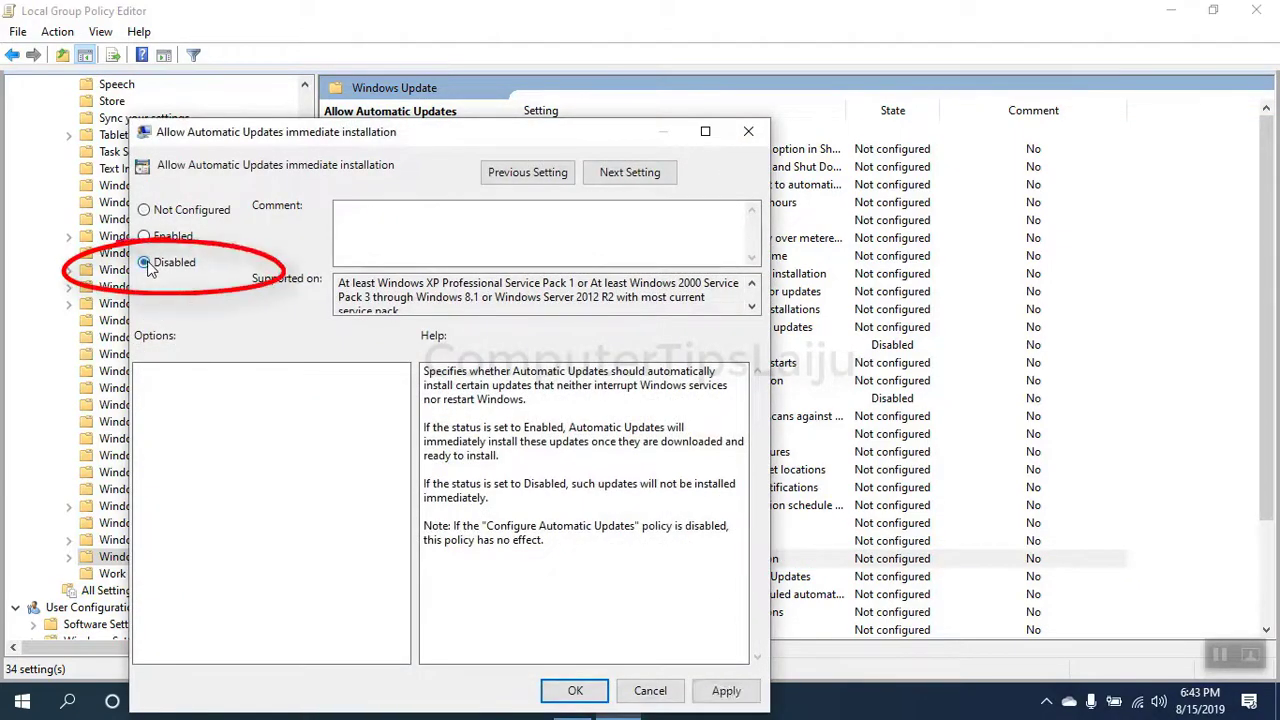
click(739, 693)
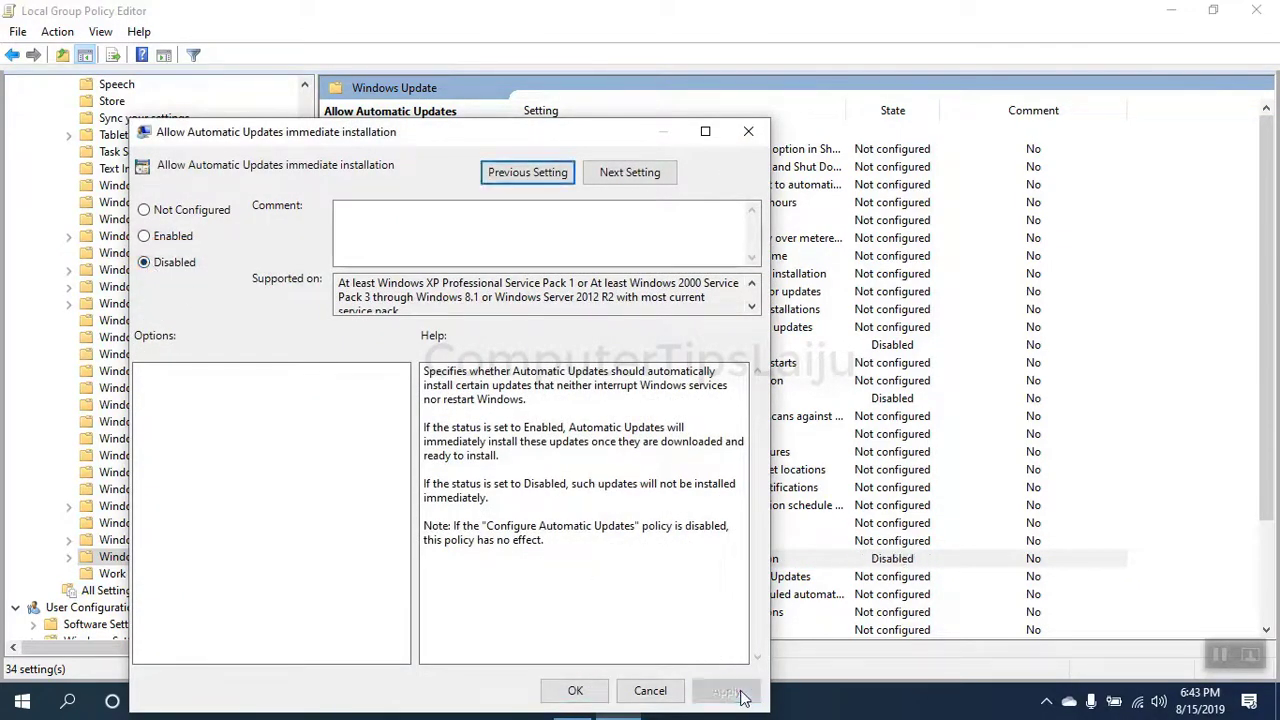
click(576, 691)
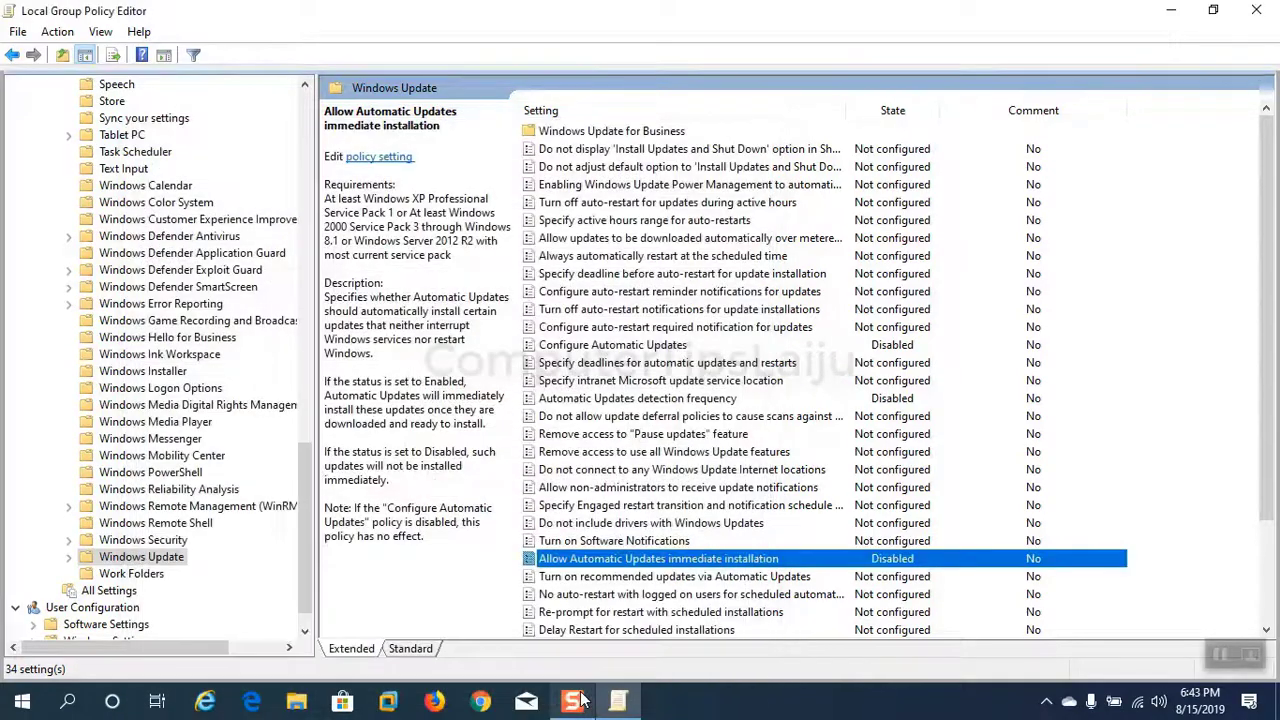
- Close the policy editor, reopen Update & Security settings, and retry the failed updates
click(1258, 12)
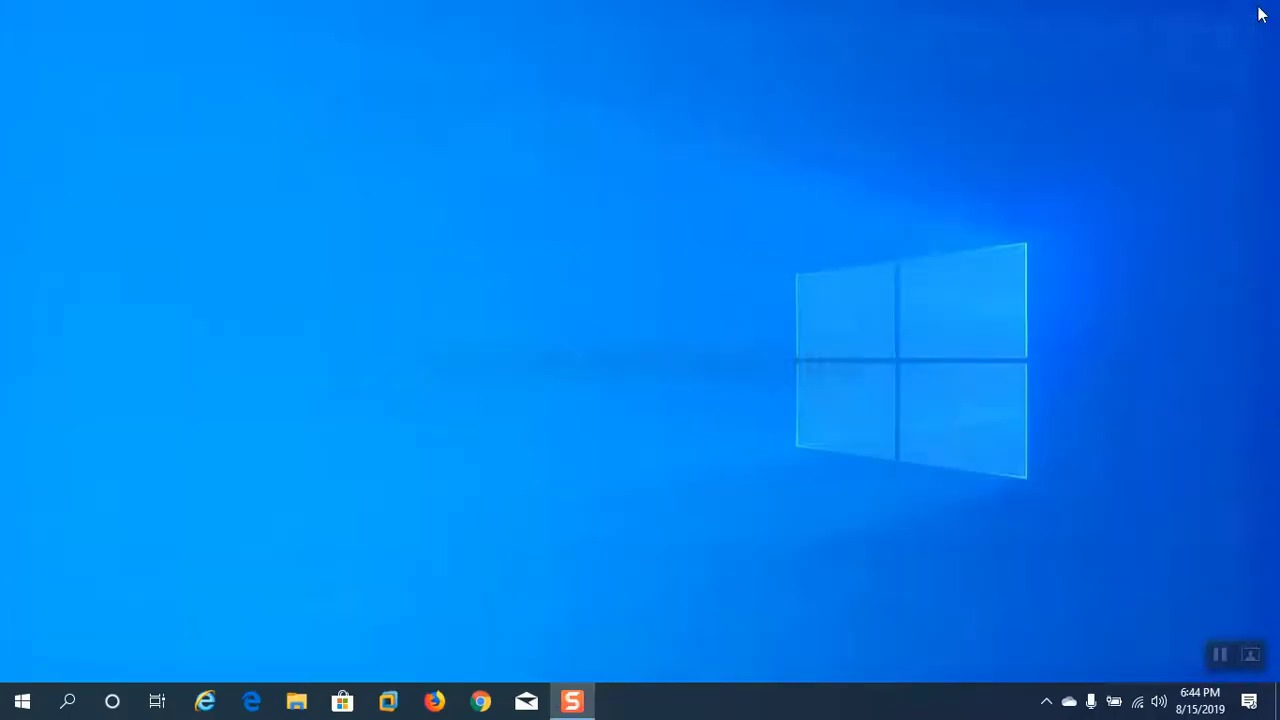
click(22, 701)
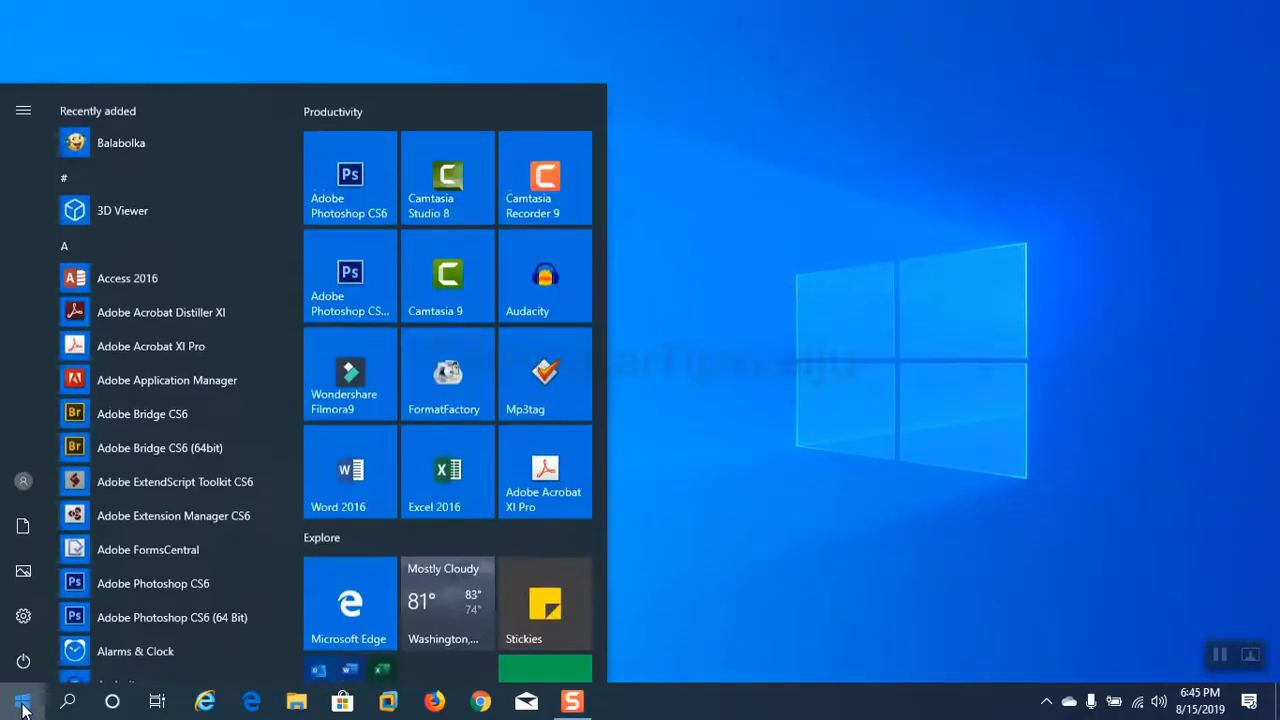
click(24, 616)
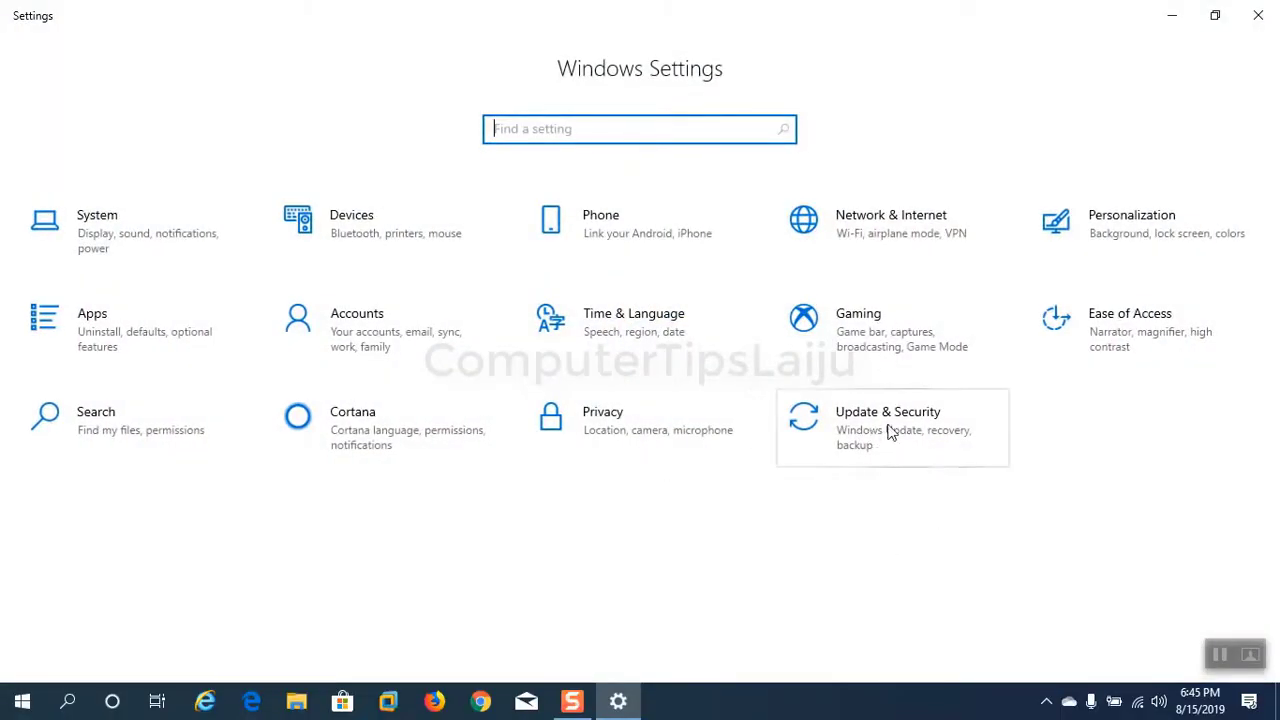
click(886, 428)
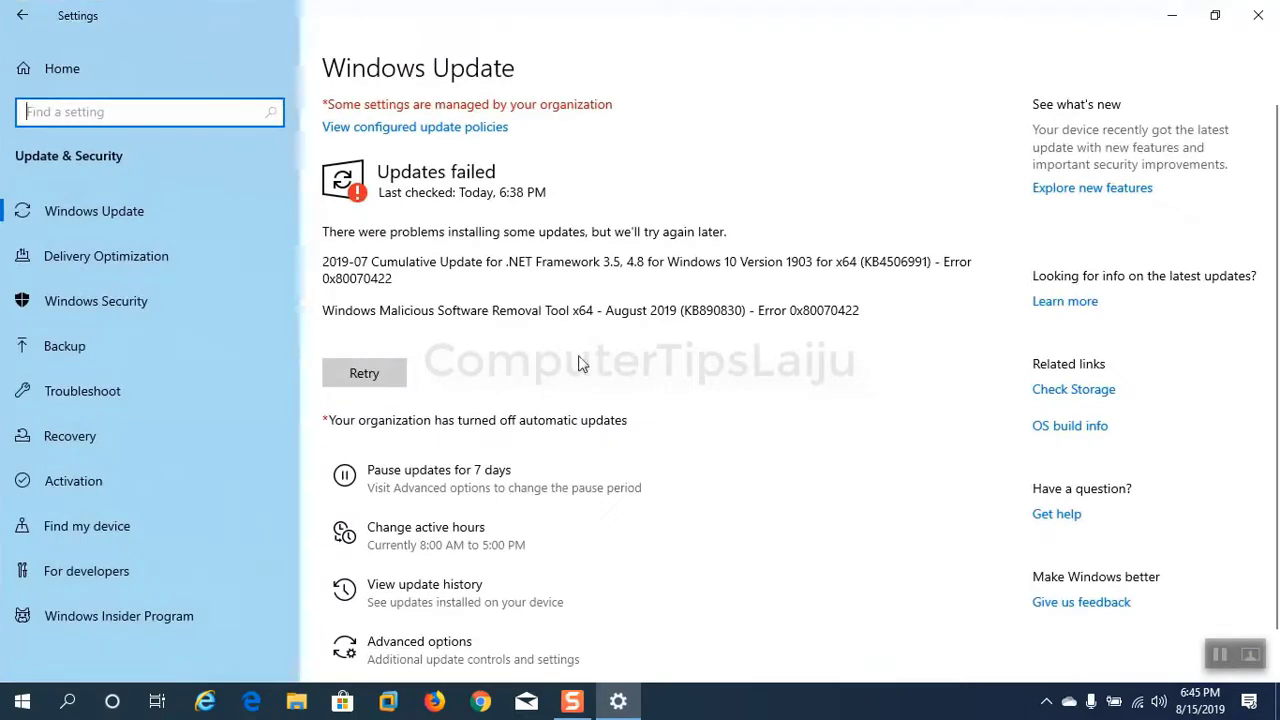
click(366, 373)
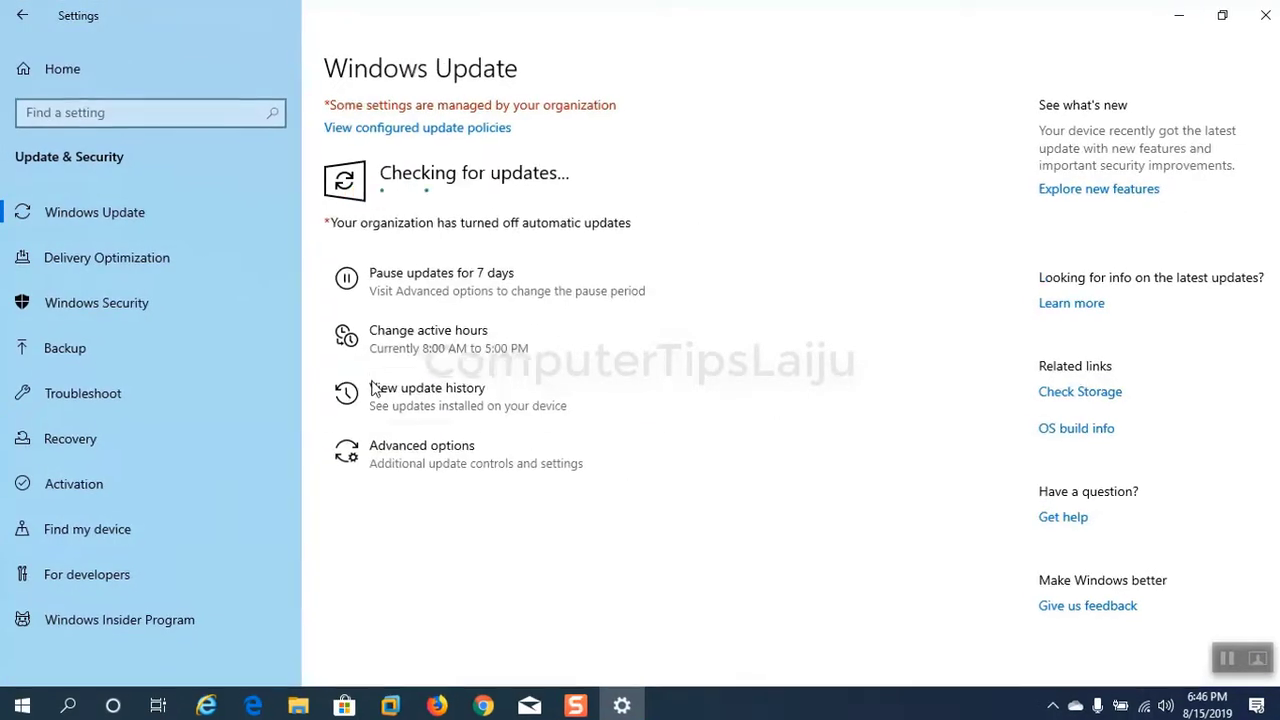